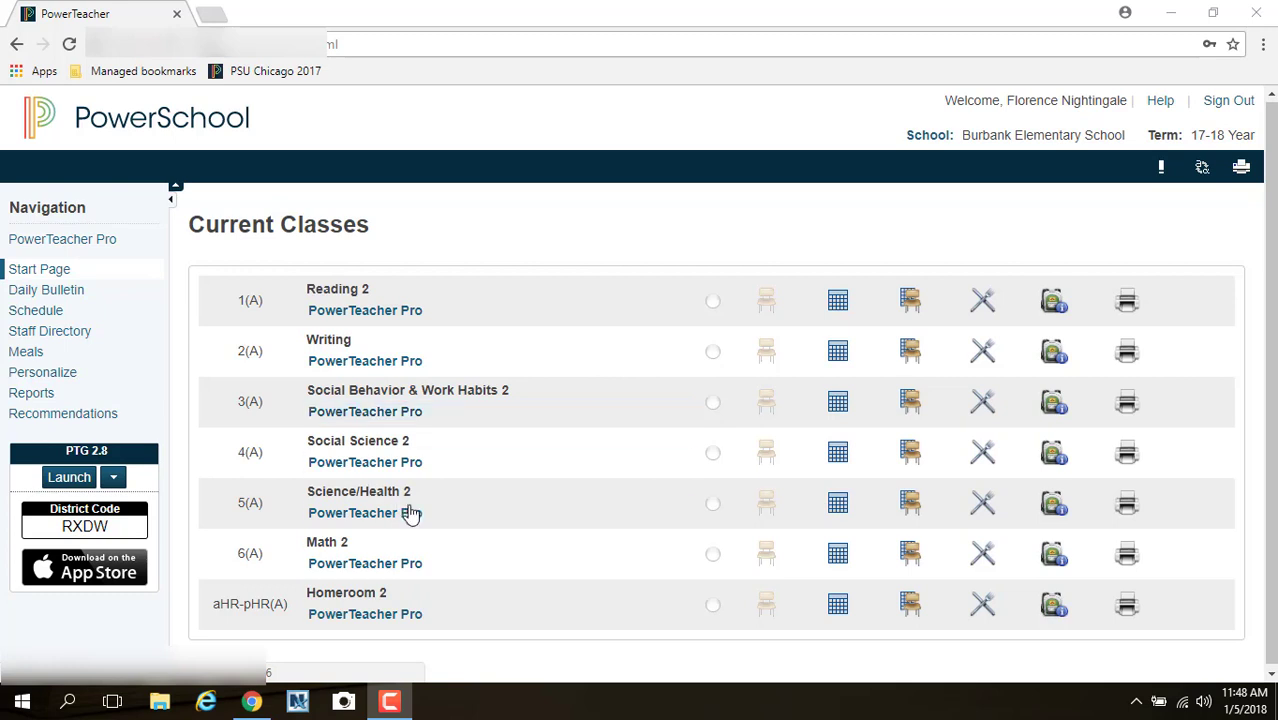
- Open the PowerTeacher Pro gradebook for Reading 2 and look through its Q2 assignment list
left_click(370, 318)
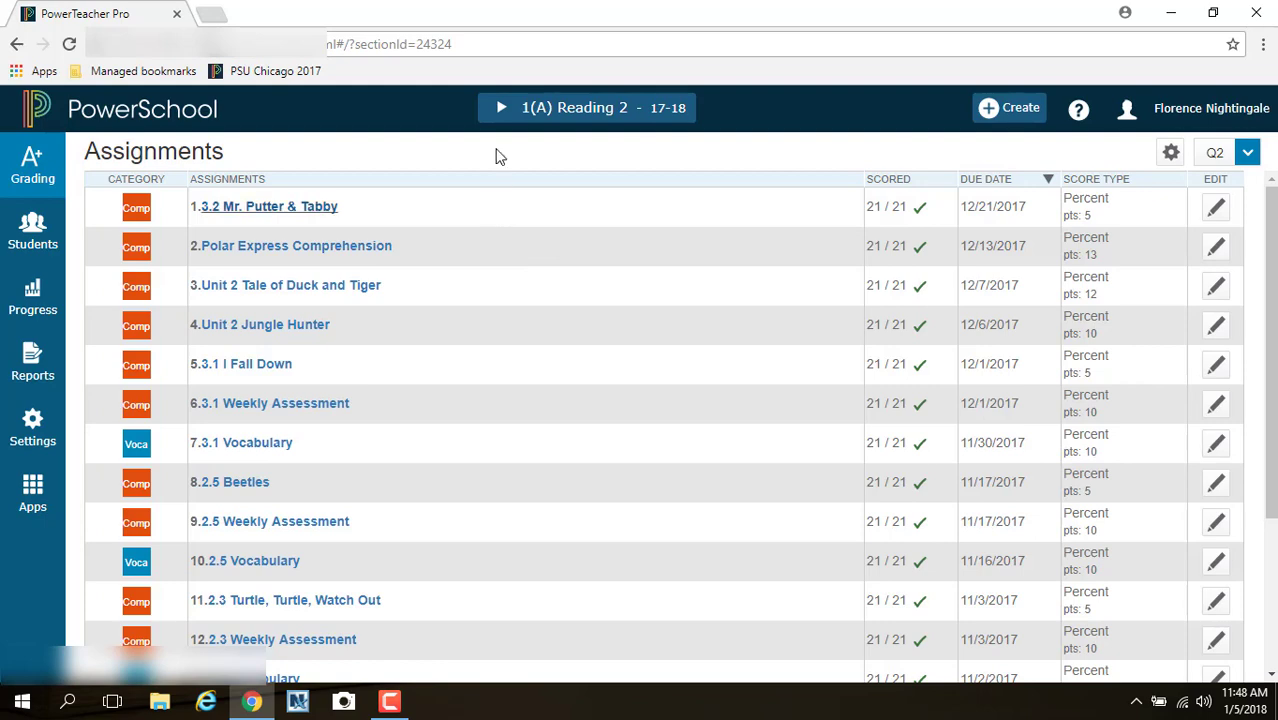
scroll(528, 250, "down", 3)
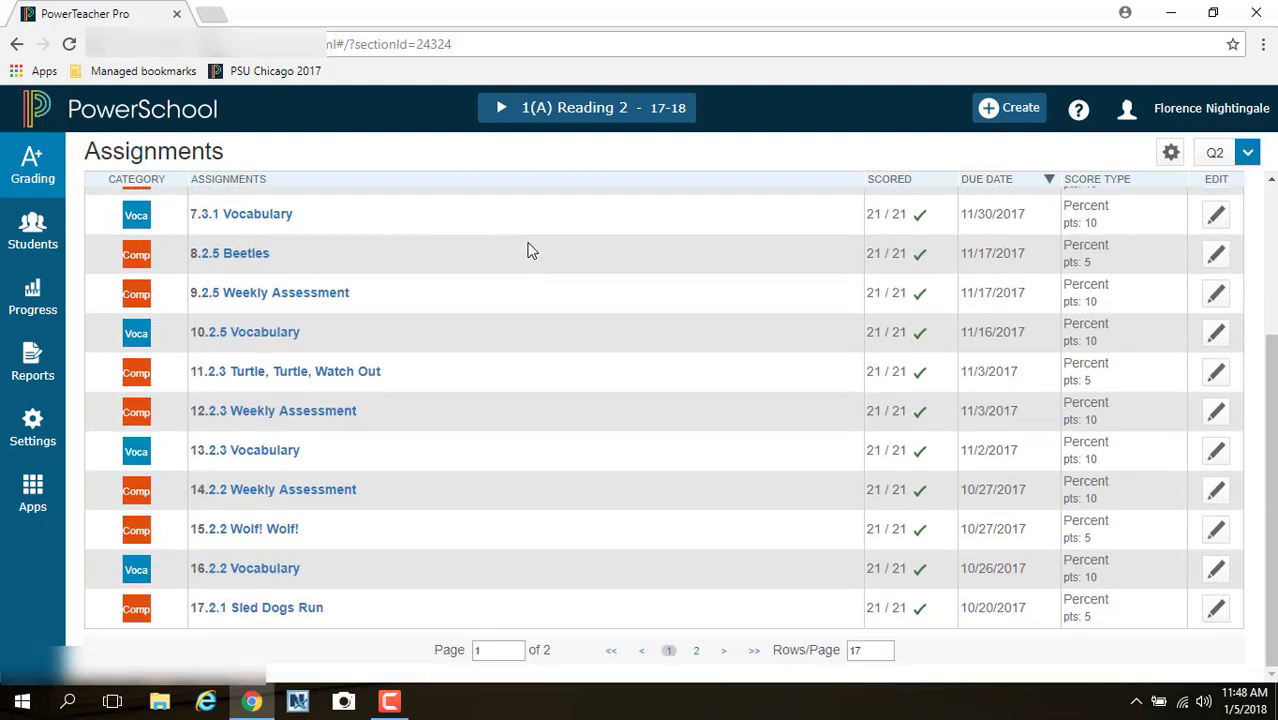
scroll(529, 250, "up", 3)
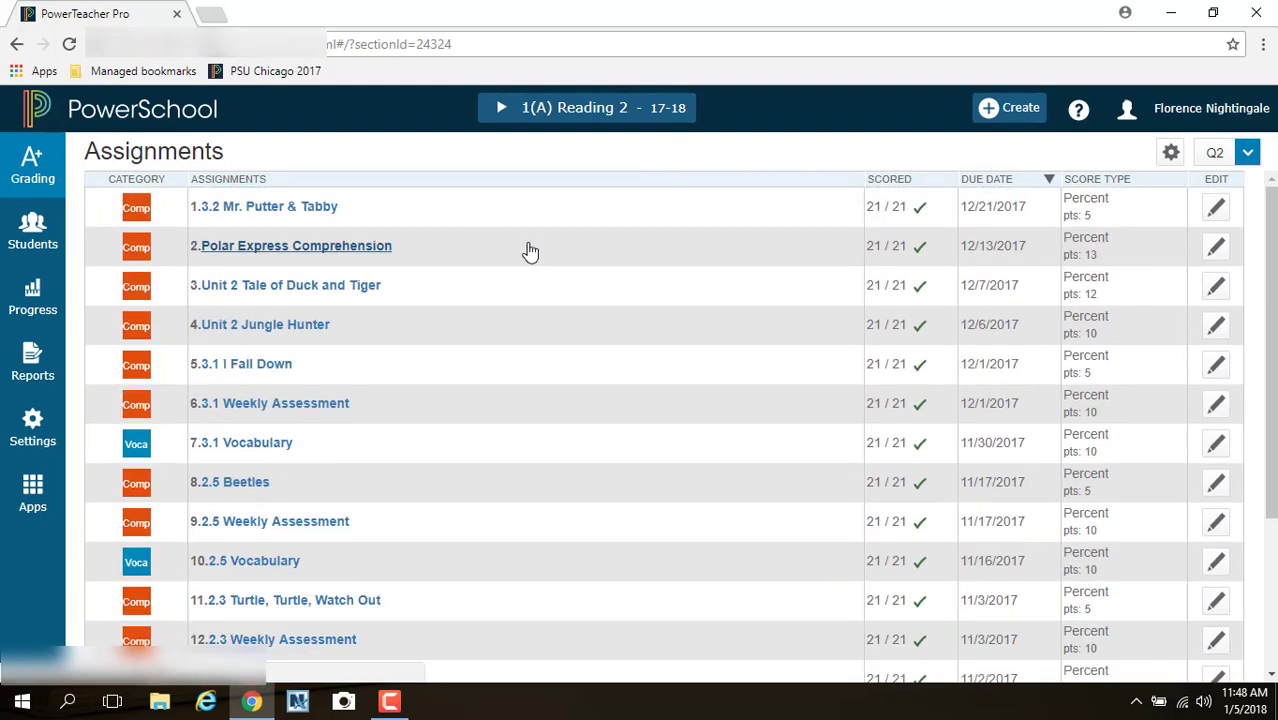
scroll(527, 251, "down", 3)
scroll(572, 321, "up", 3)
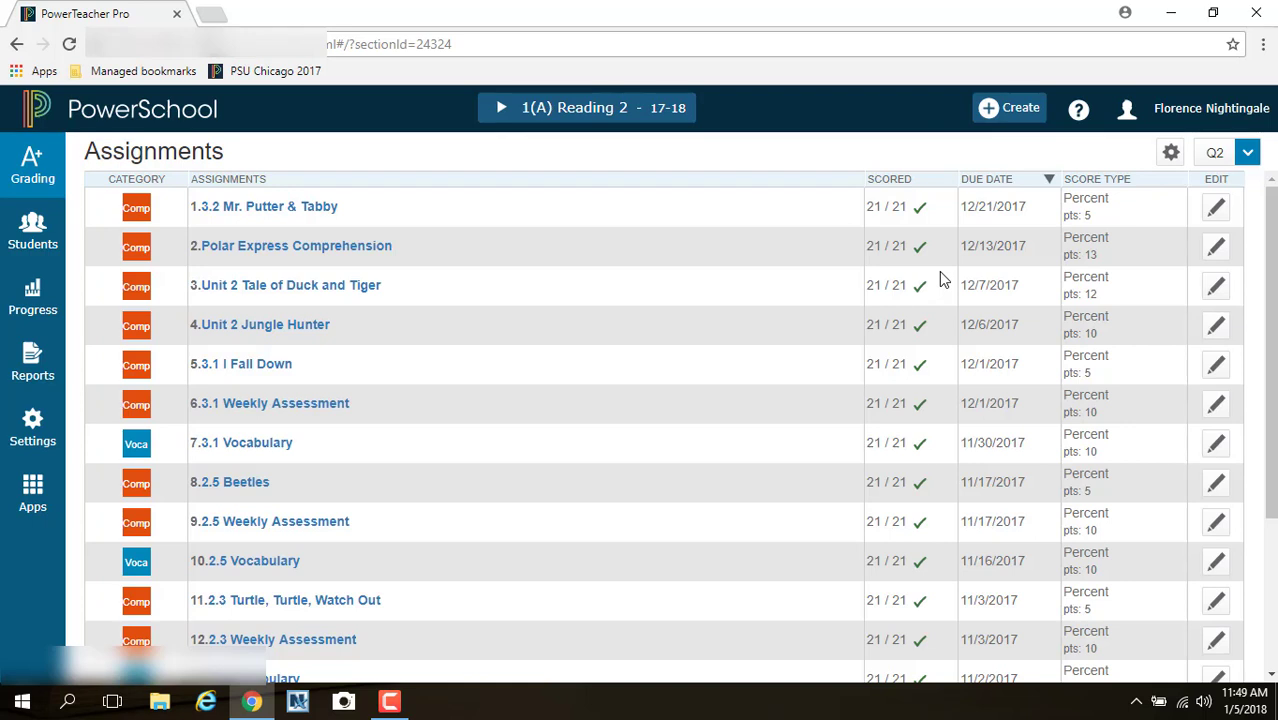
- Open the Reading 2 scoresheet for Q2 and page through the assignment columns to the last page
left_click(33, 175)
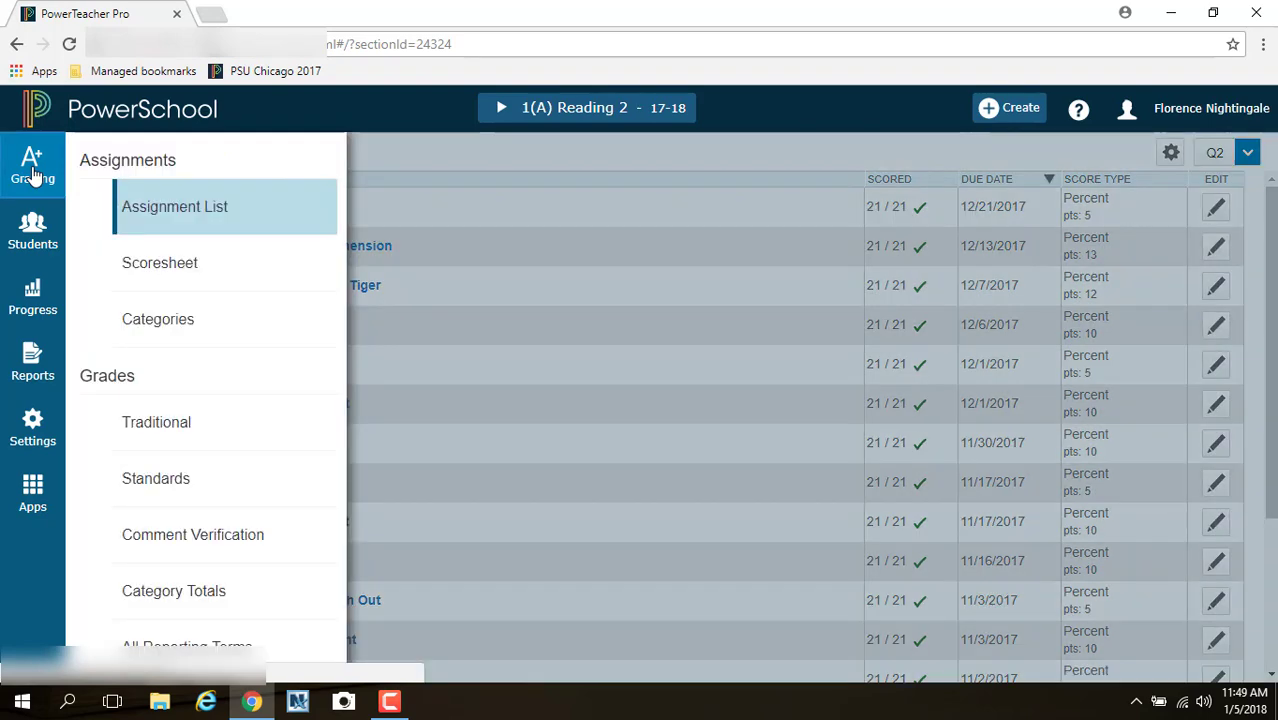
left_click(137, 266)
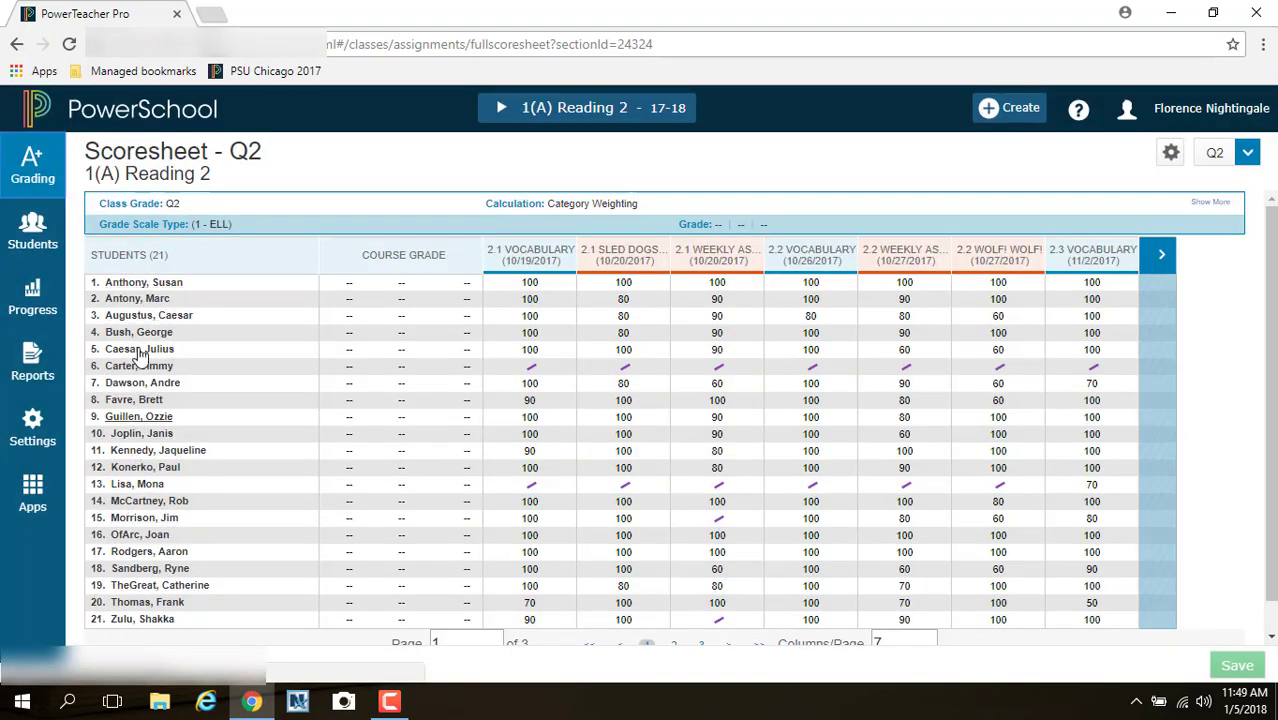
left_click(1163, 262)
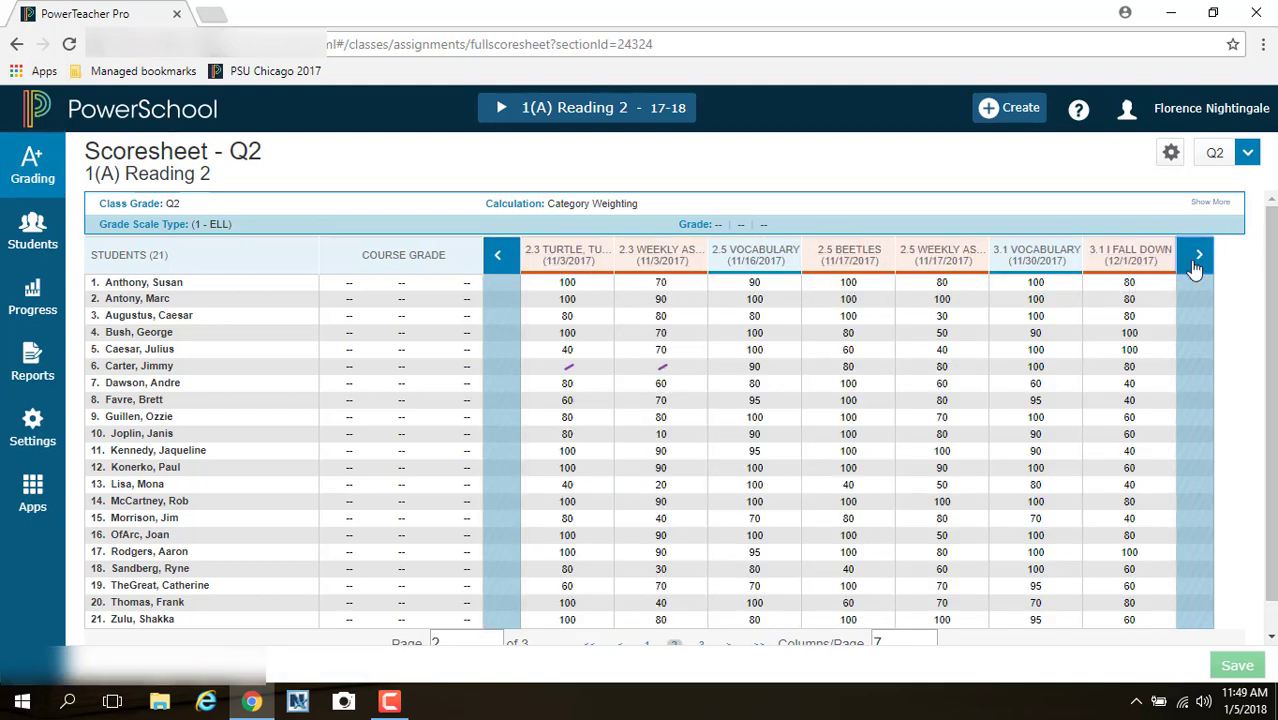
left_click(1194, 266)
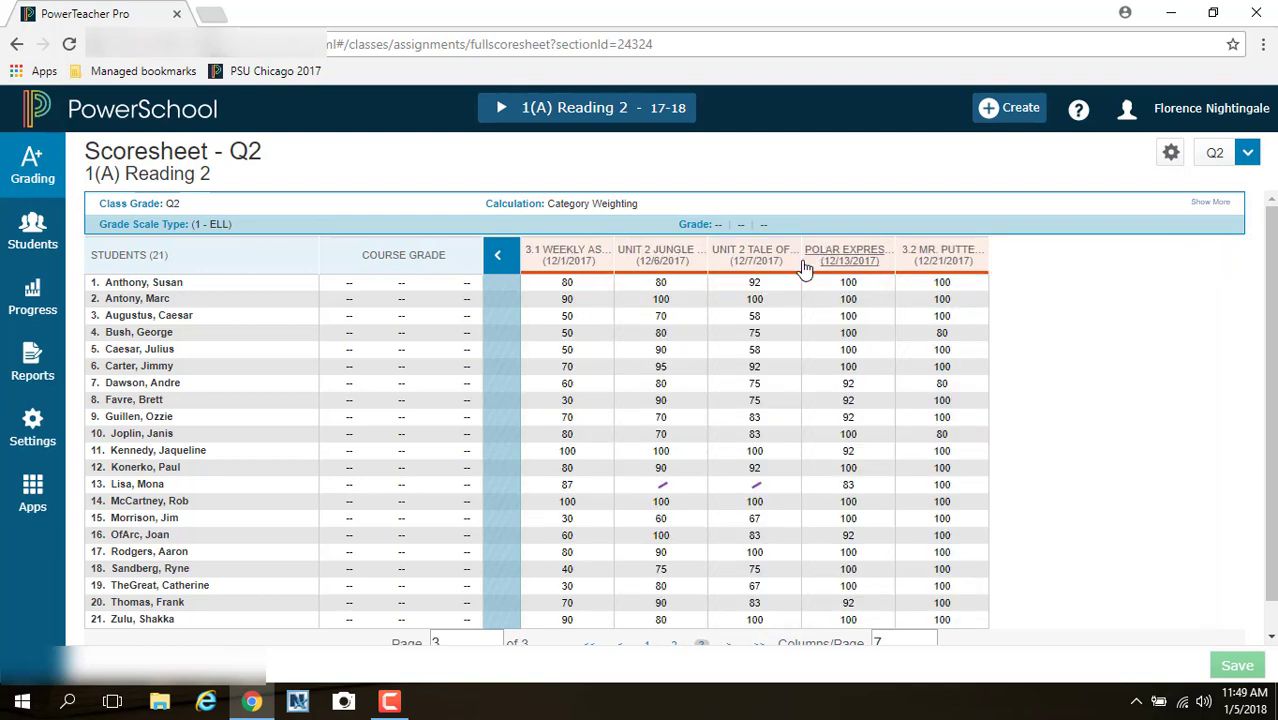
- Set the scoresheet to 15 columns per page and review the scores across its first page
left_click_drag(1271, 323, 1271, 360)
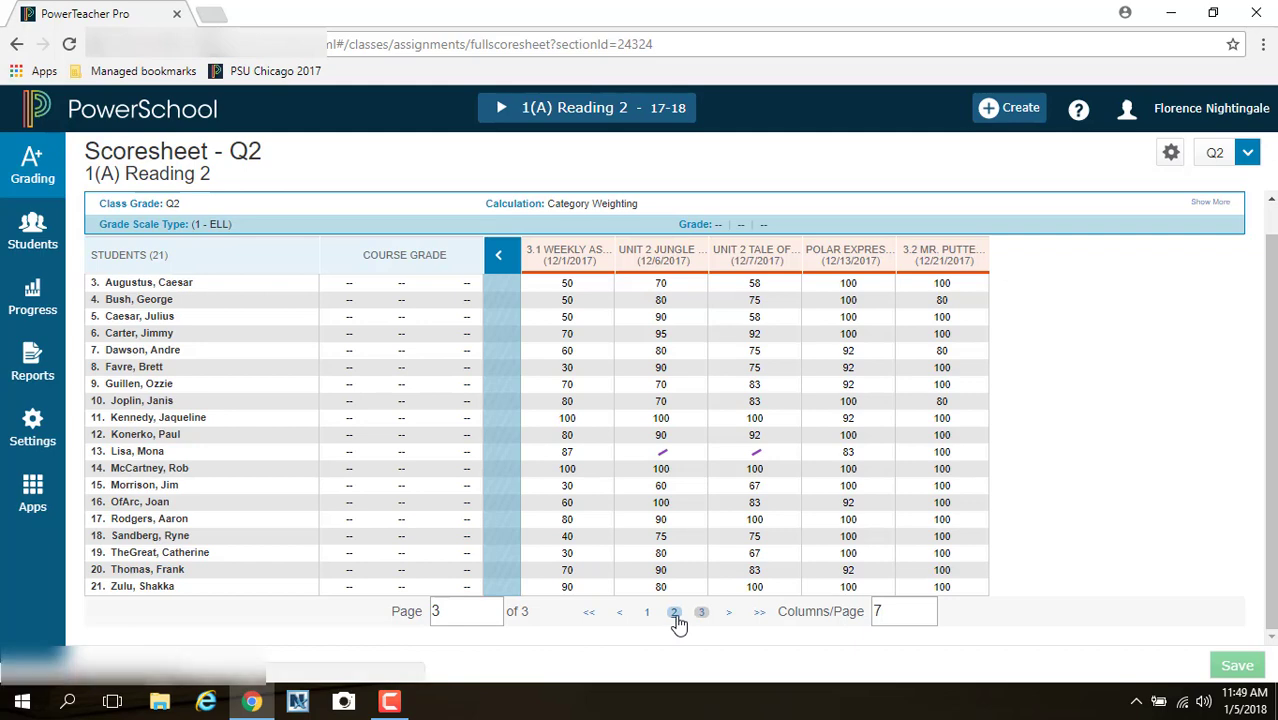
left_click(911, 612)
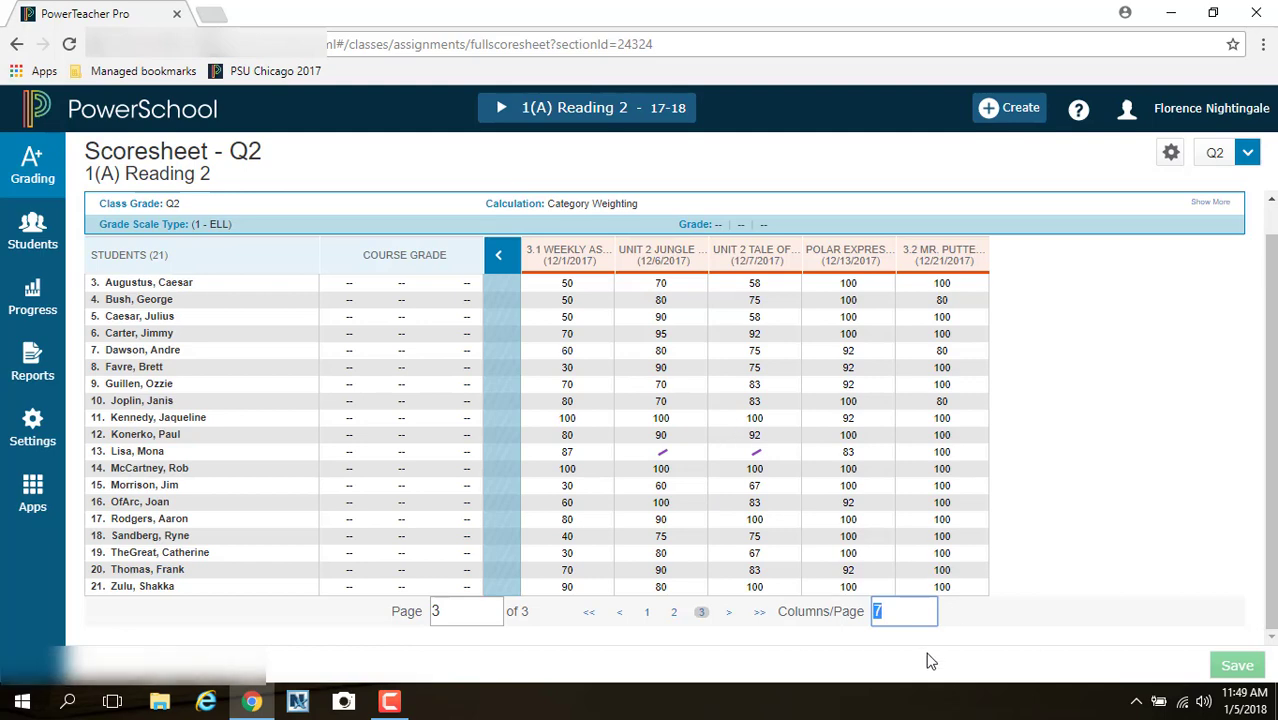
type("15")
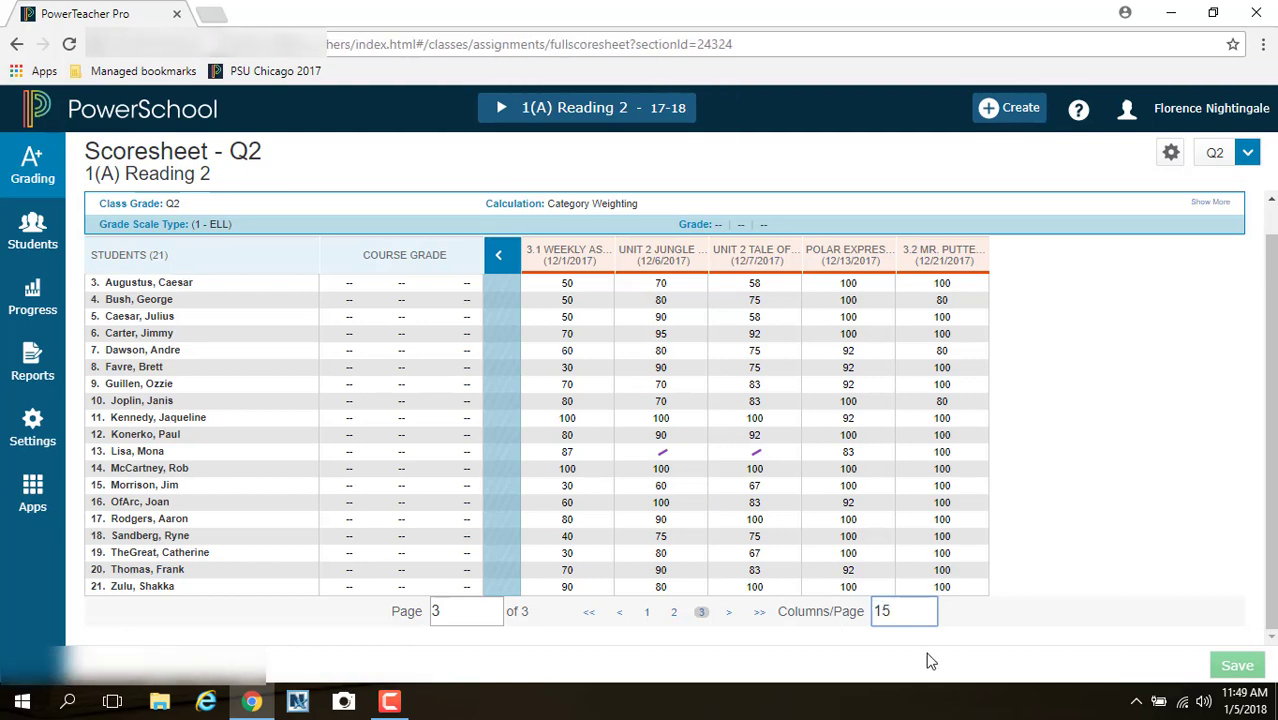
left_click(470, 610)
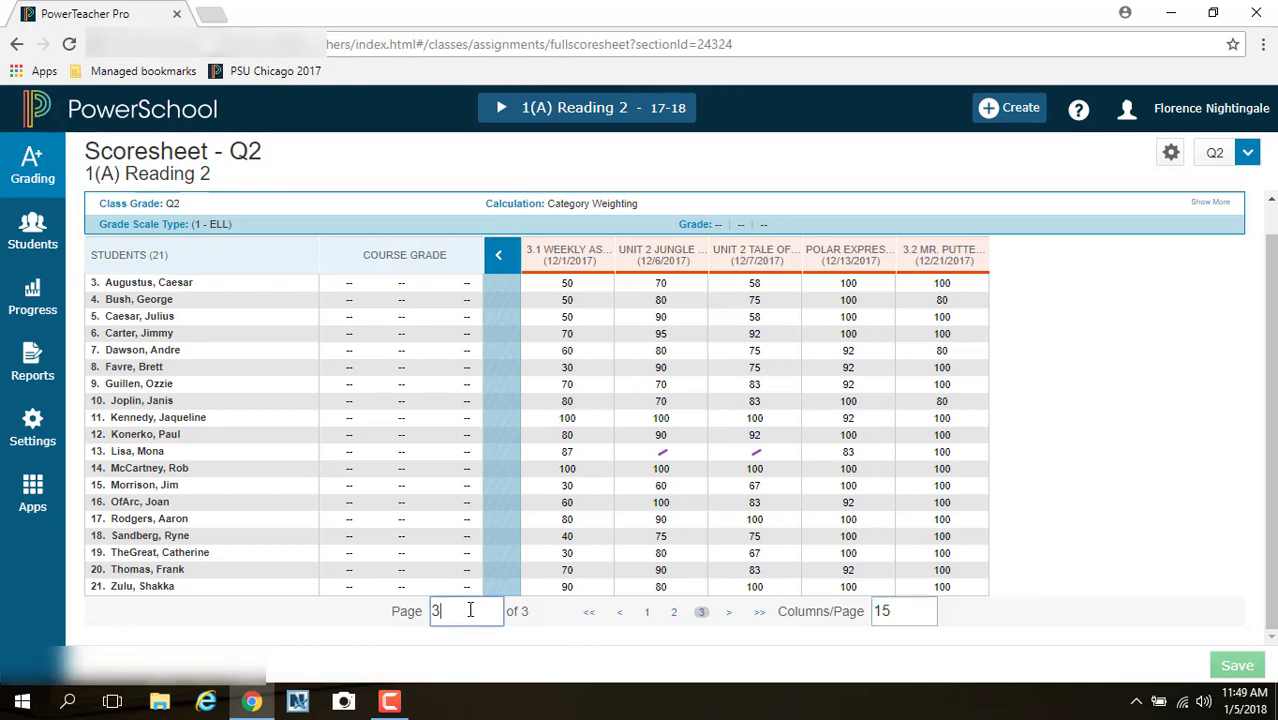
left_click(645, 615)
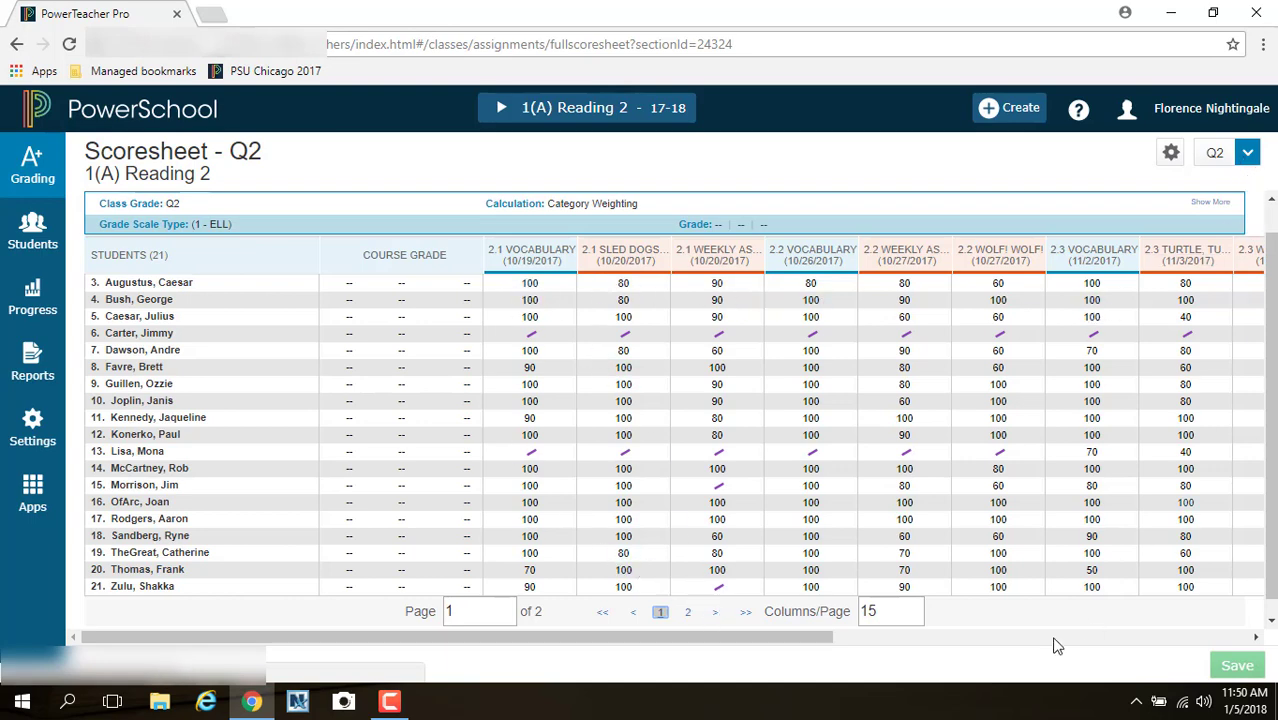
left_click_drag(831, 640, 1270, 647)
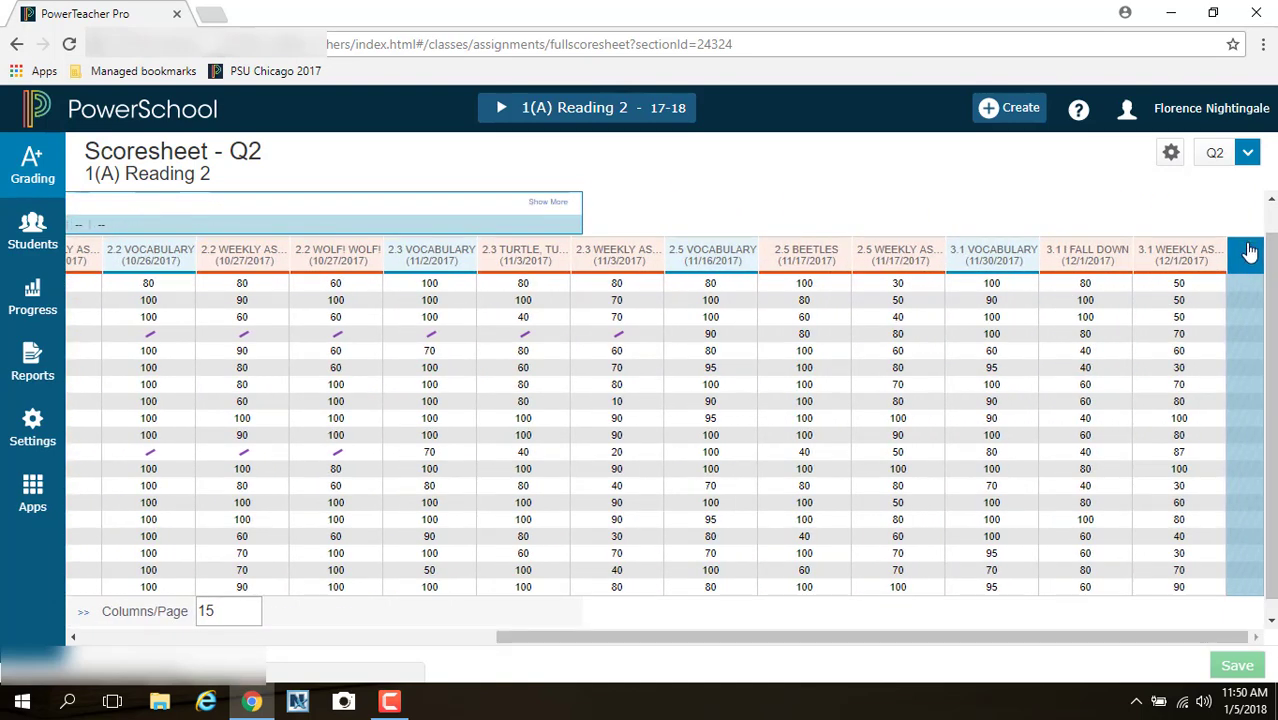
left_click_drag(946, 640, 521, 638)
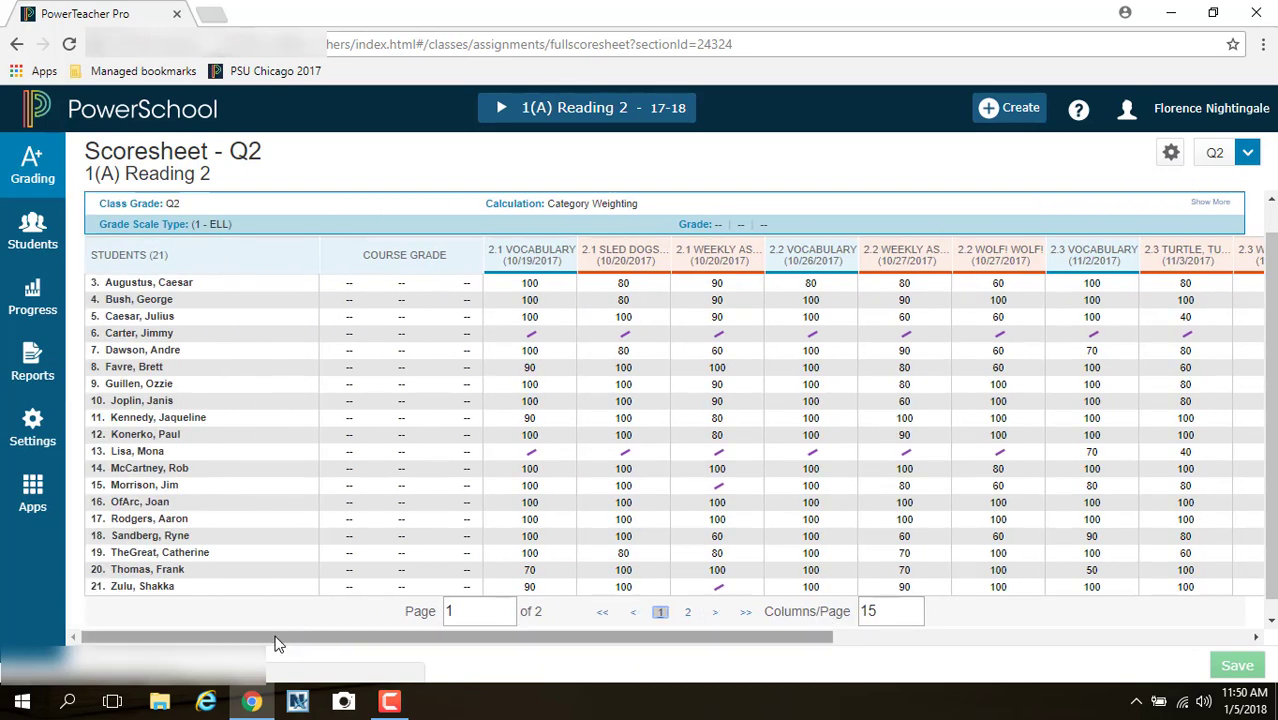
left_click_drag(277, 639, 1170, 651)
left_click_drag(528, 643, 214, 634)
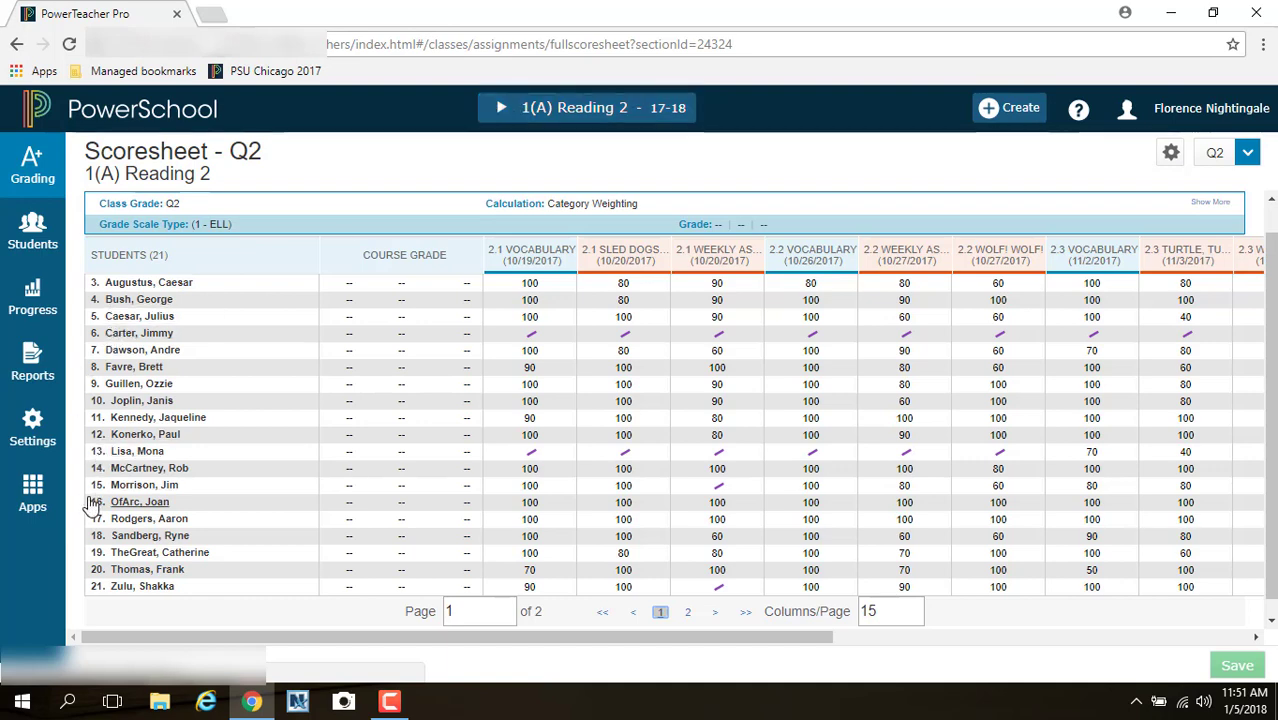
- Go to the traditional grade calculations and open the Y1 reporting term formula of 1(A) Reading 2 for editing
left_click(28, 423)
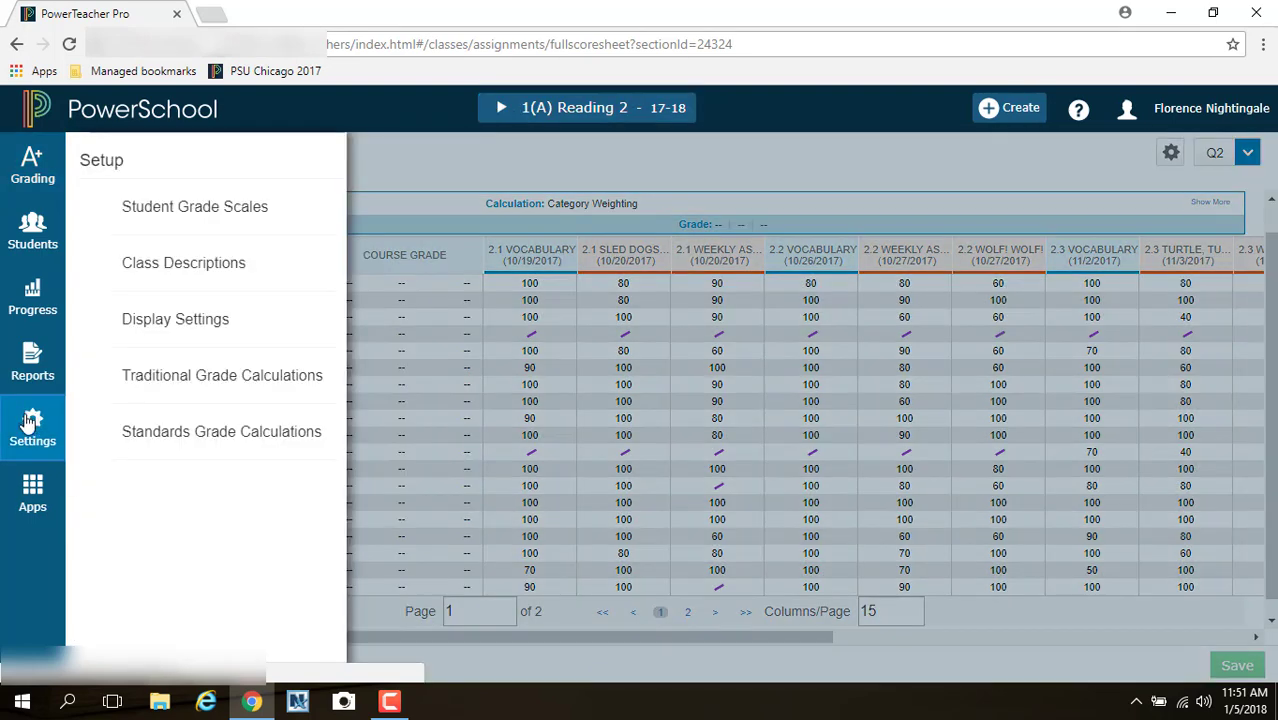
left_click(215, 378)
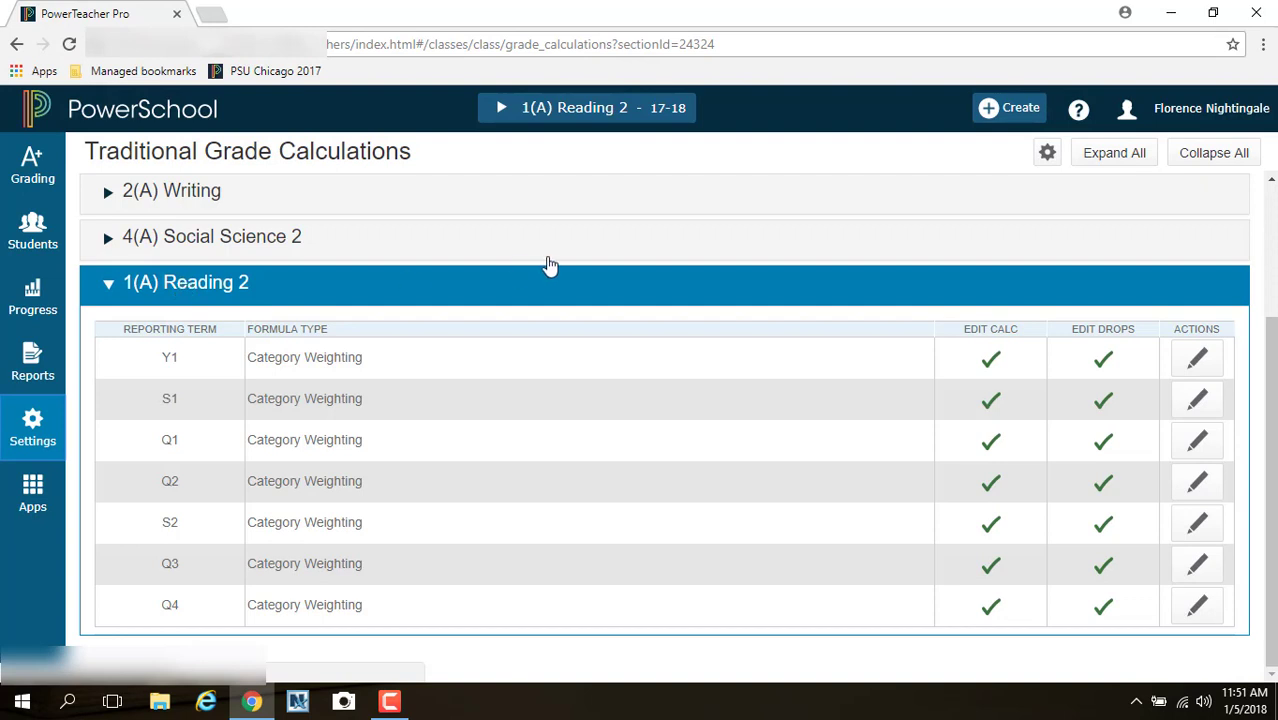
scroll(1272, 442, "up", 2)
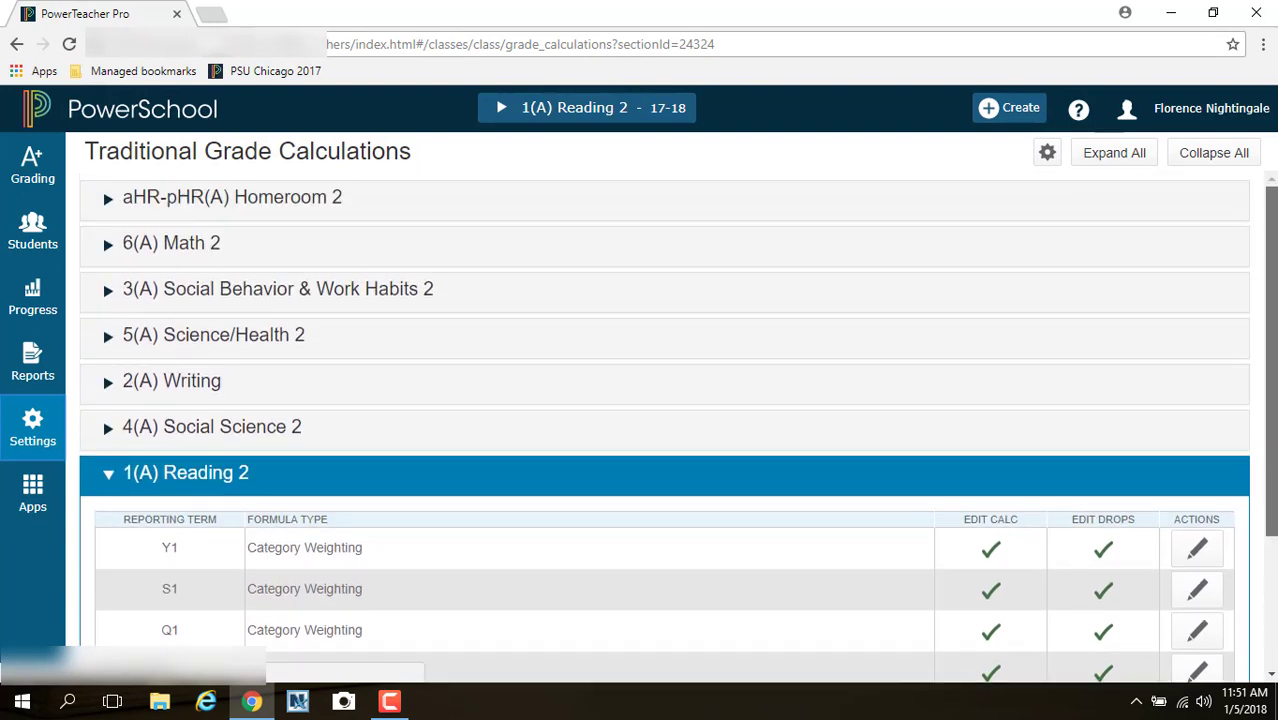
scroll(1272, 442, "down", 2)
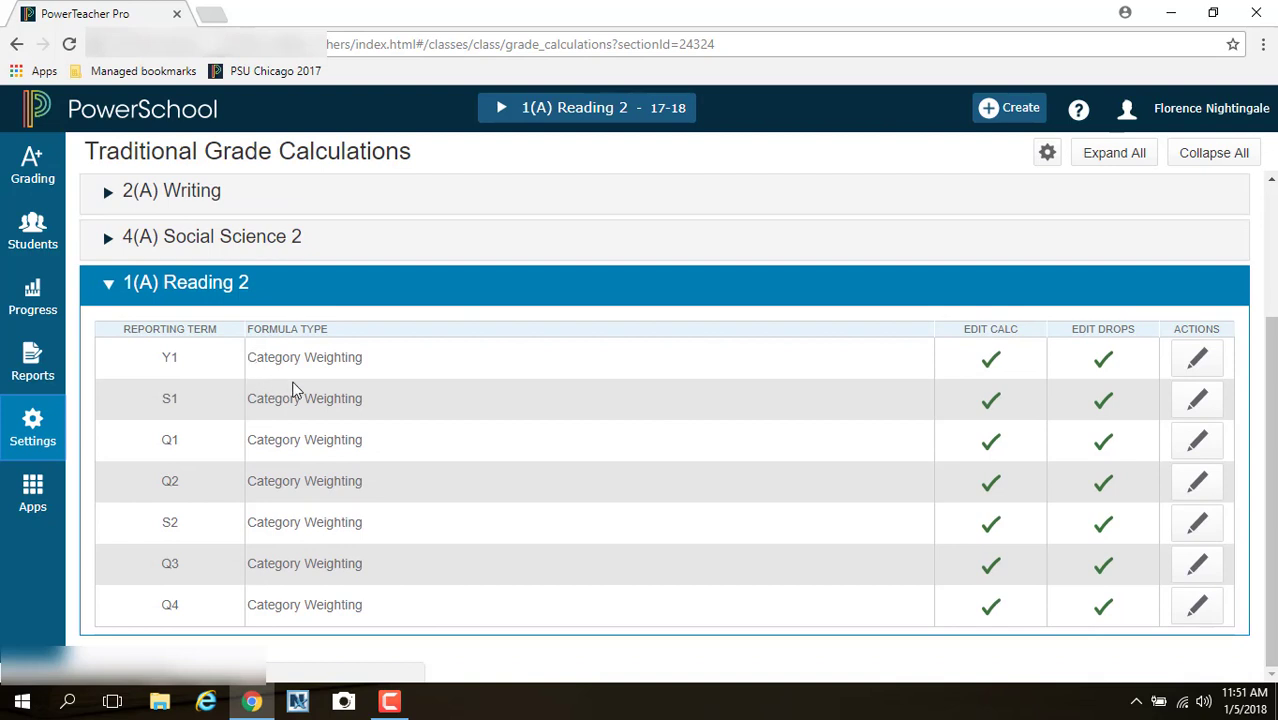
left_click(1197, 362)
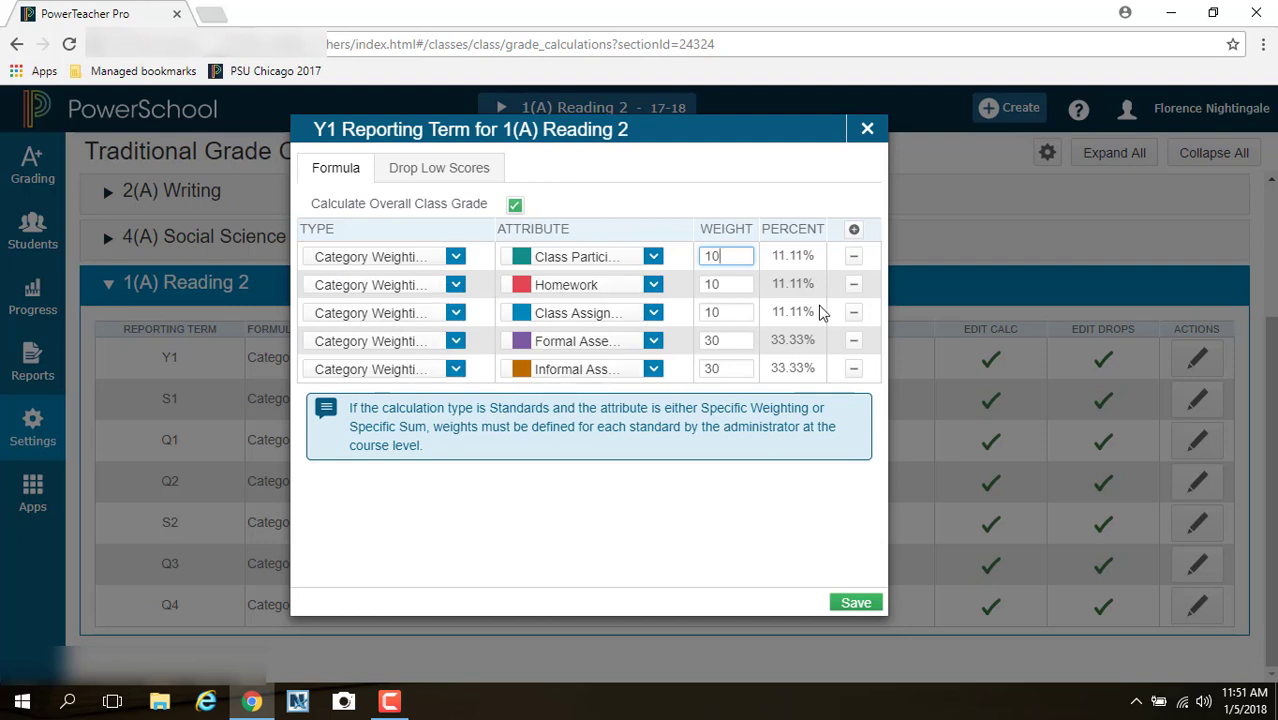
- Remove the homework, class assignment, formal assessment and informal assessment rows from the Y1 formula
left_click(854, 287)
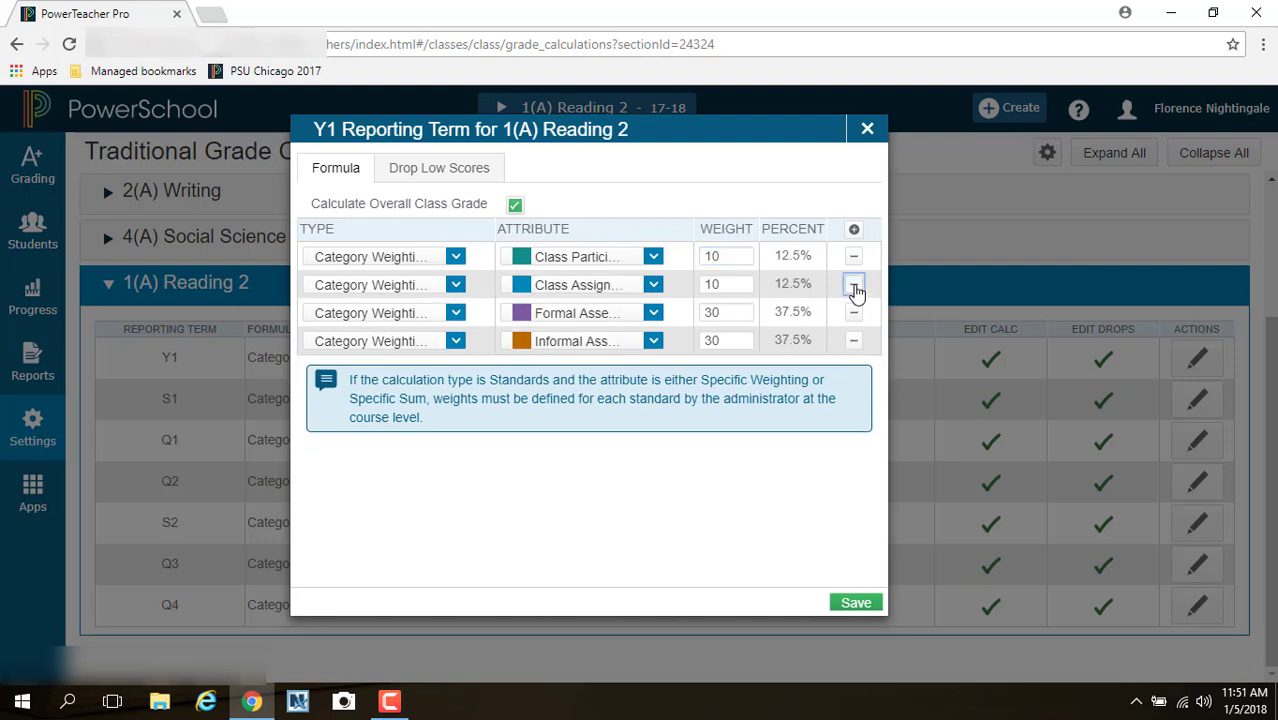
left_click(854, 287)
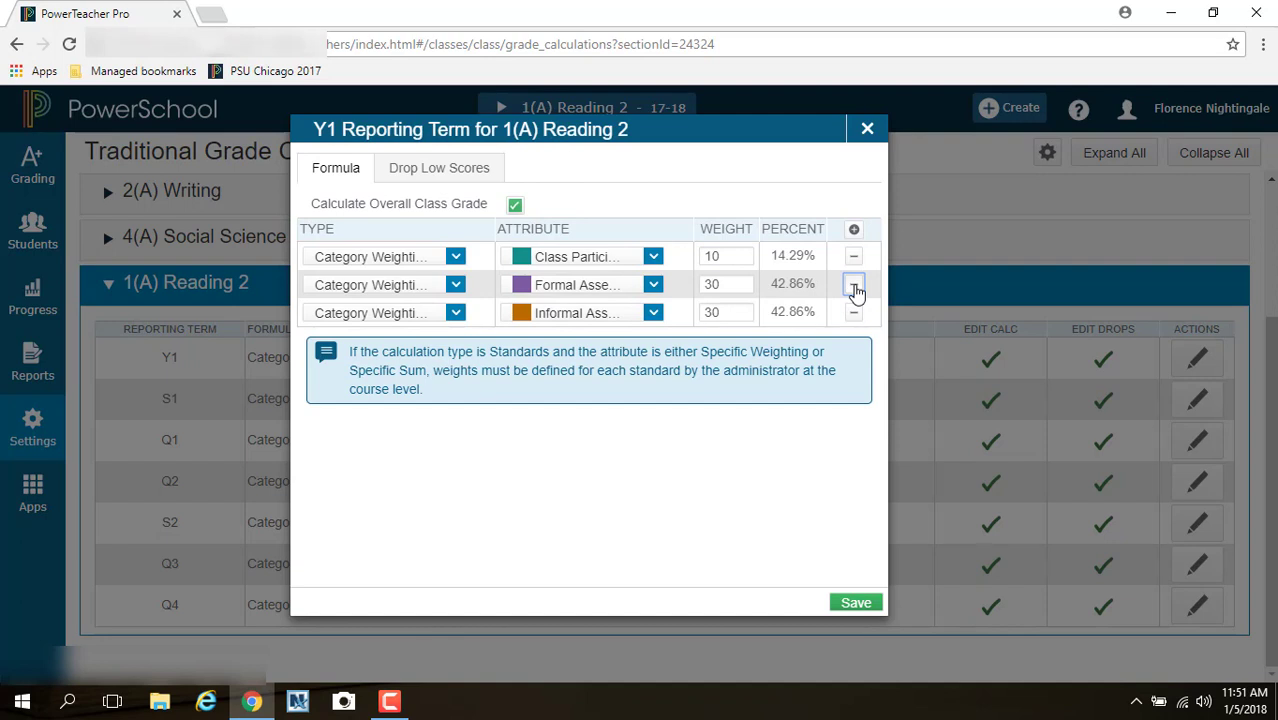
left_click(855, 287)
left_click(855, 287)
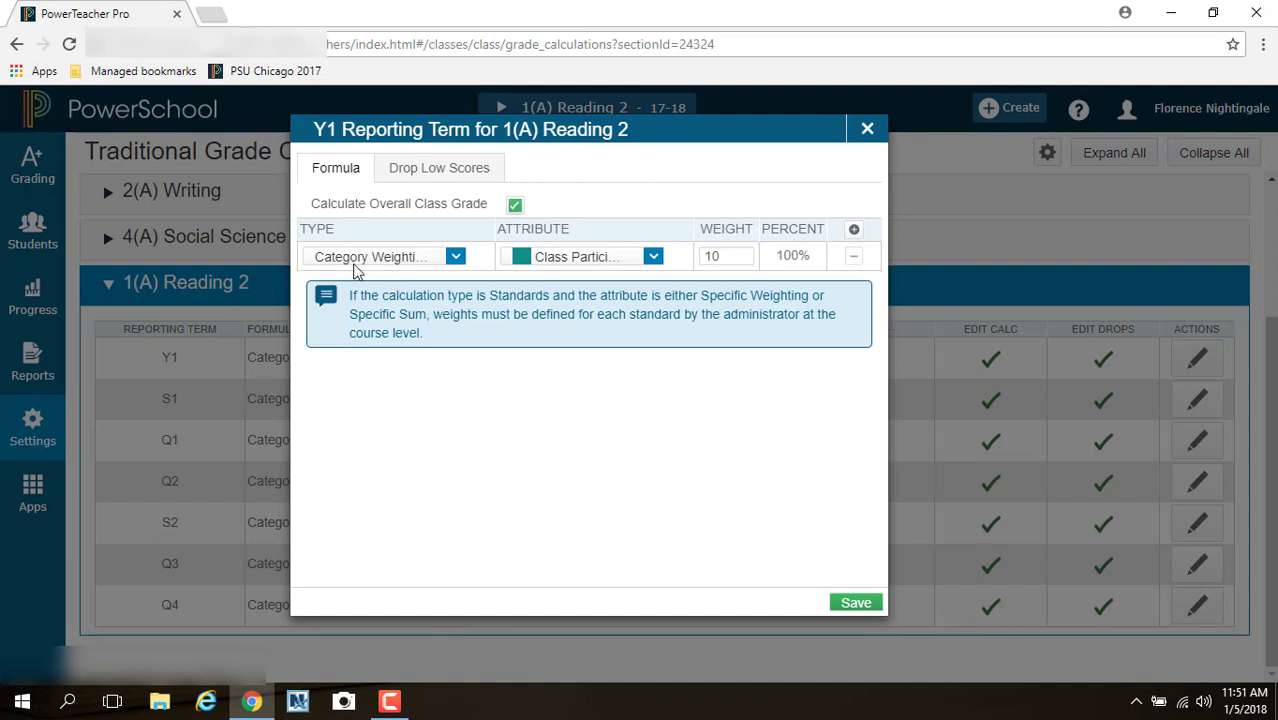
- Change the remaining Y1 formula row to Total Points with a weight of 100 and save the calculation
left_click(456, 256)
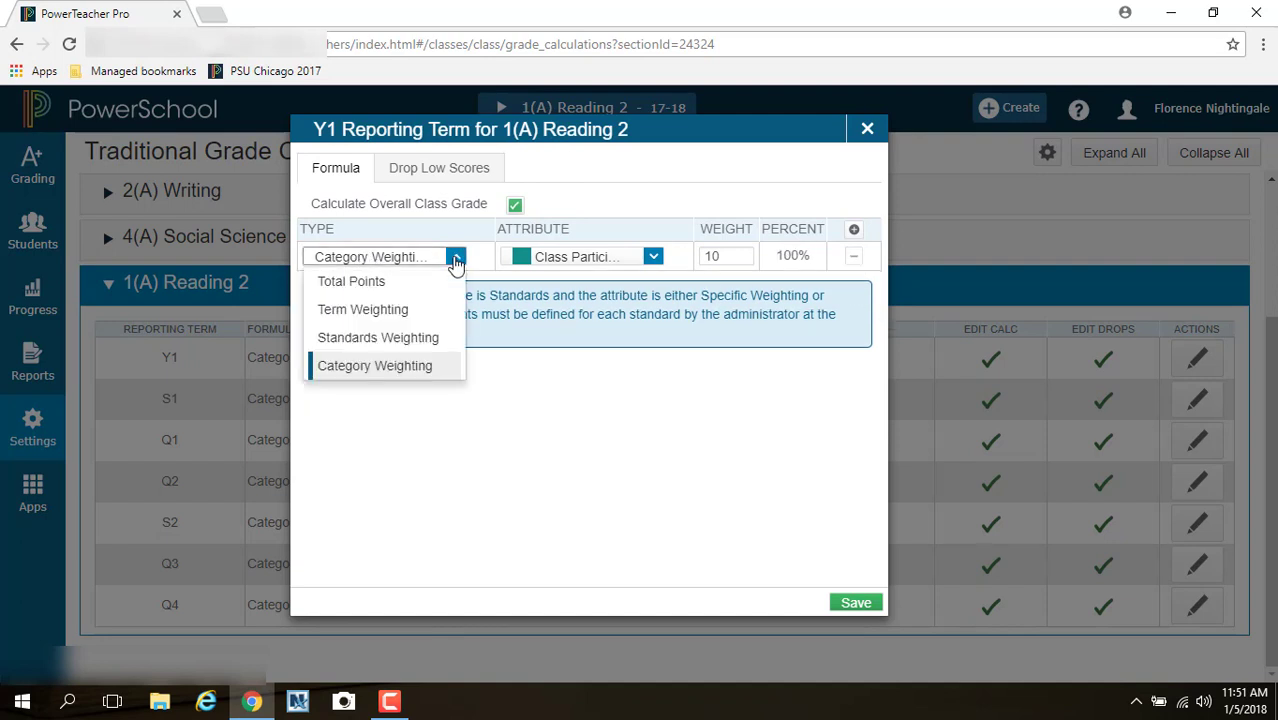
left_click(370, 284)
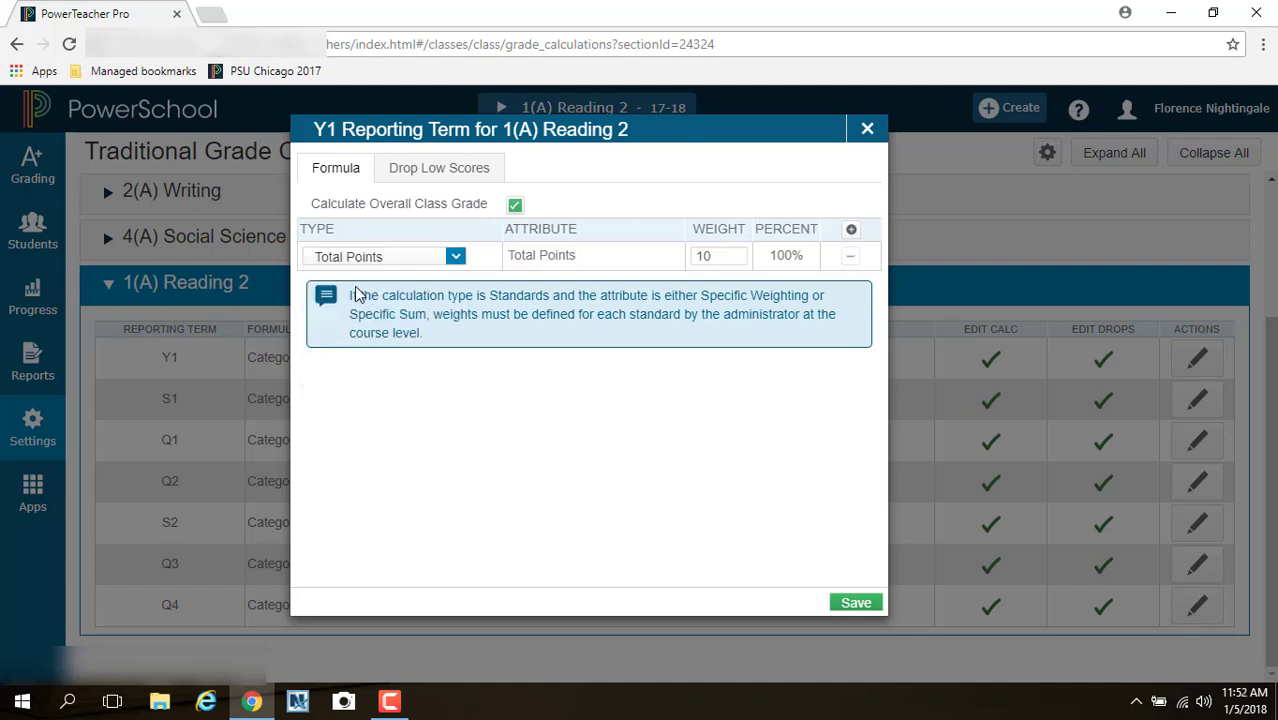
left_click(720, 256)
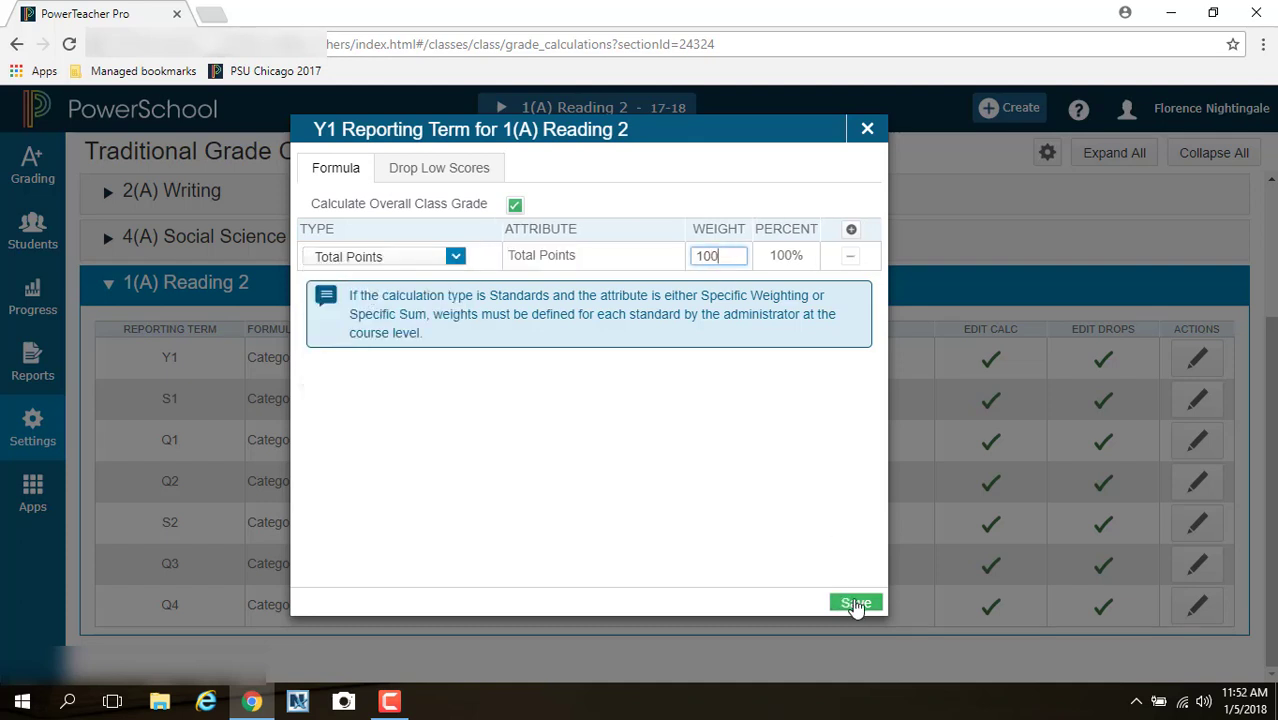
left_click(856, 604)
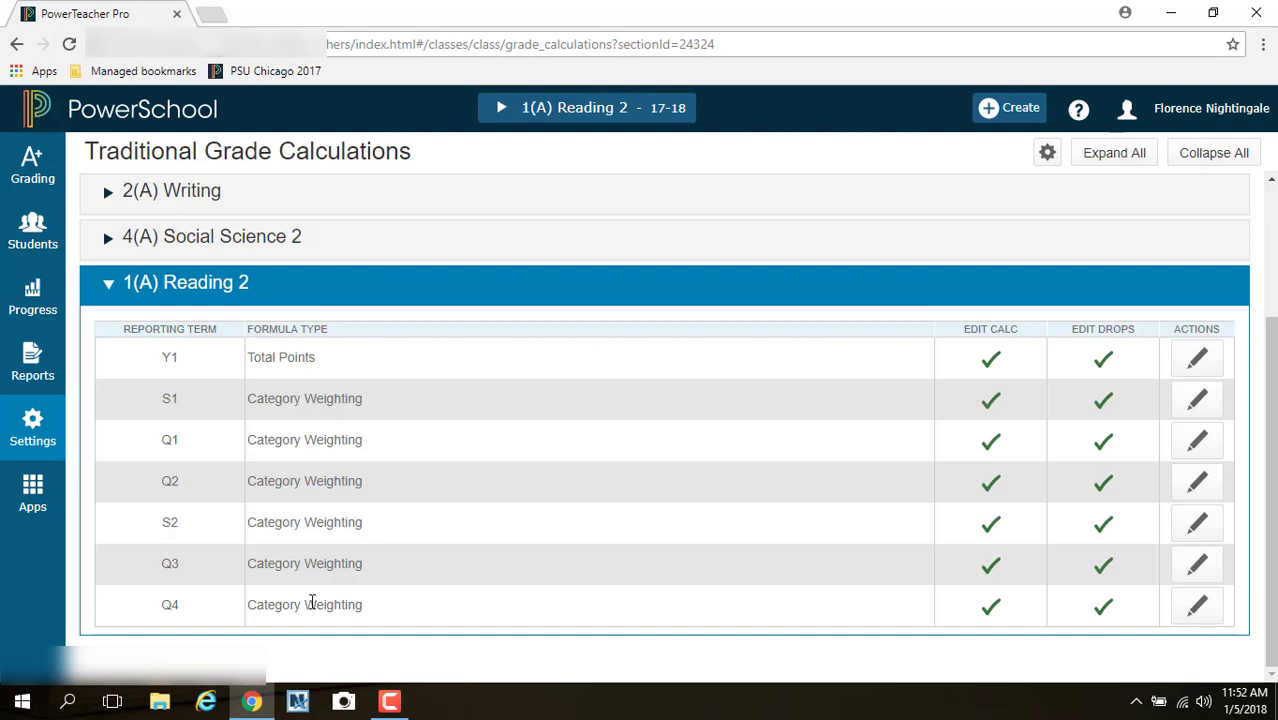
- Start copying traditional grade calculations within a class, with 1(A) Reading 2 and its Y1 (Total Points) term as the source
left_click(1047, 157)
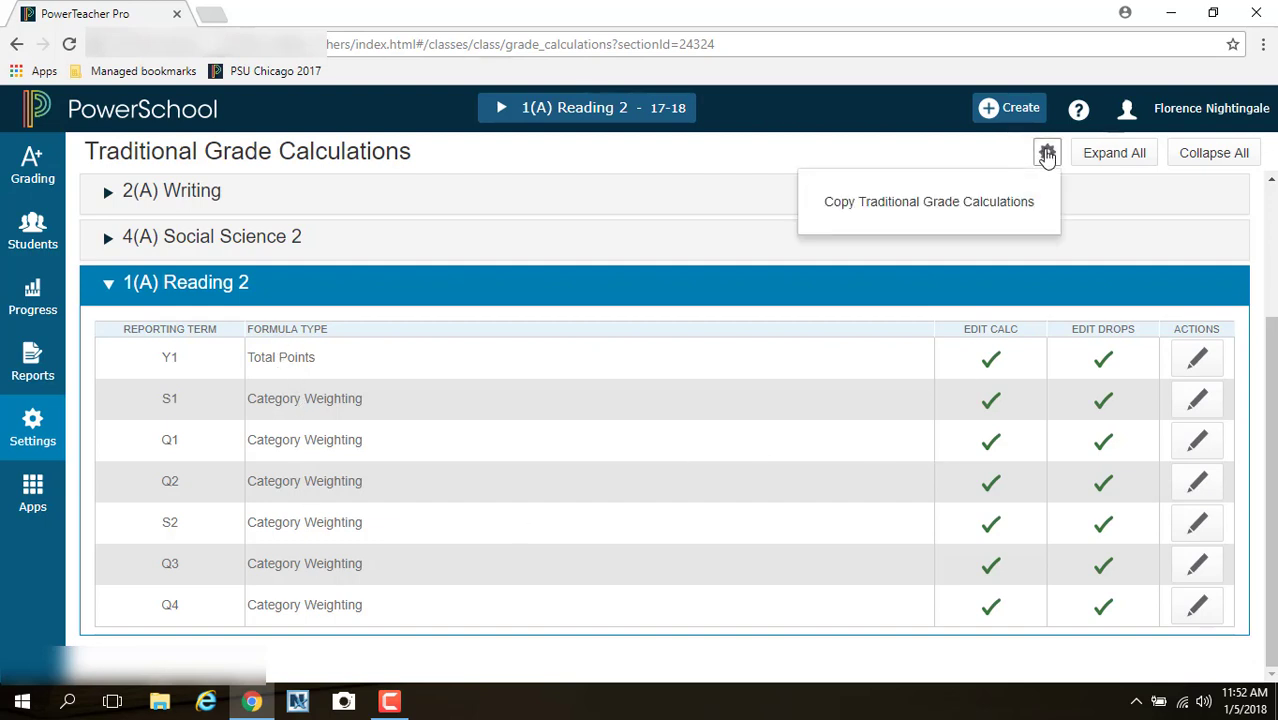
left_click(895, 205)
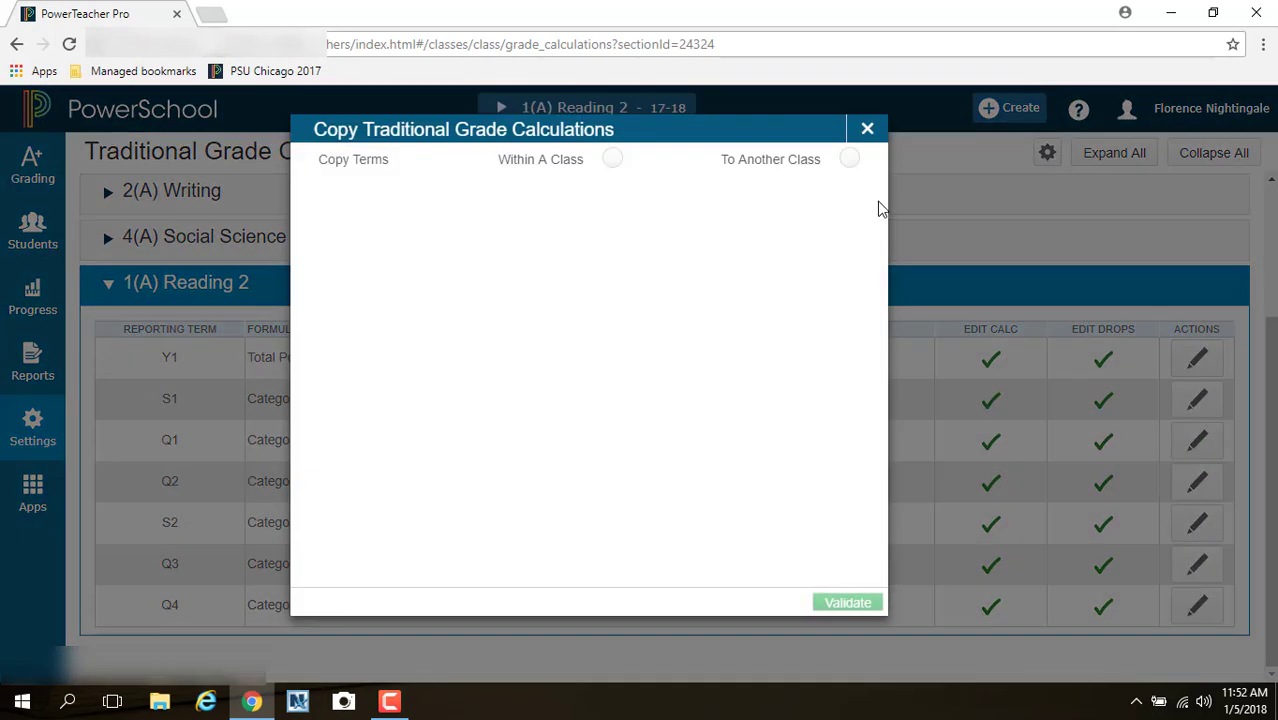
left_click(613, 160)
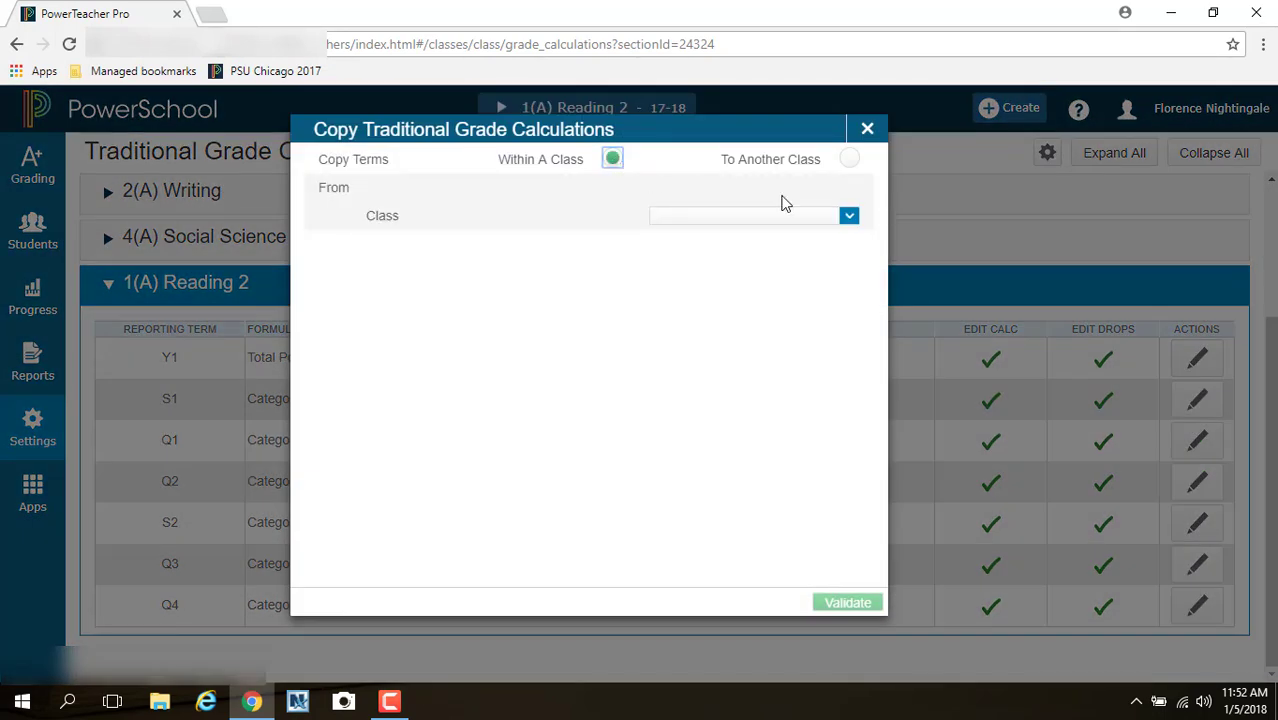
left_click(849, 216)
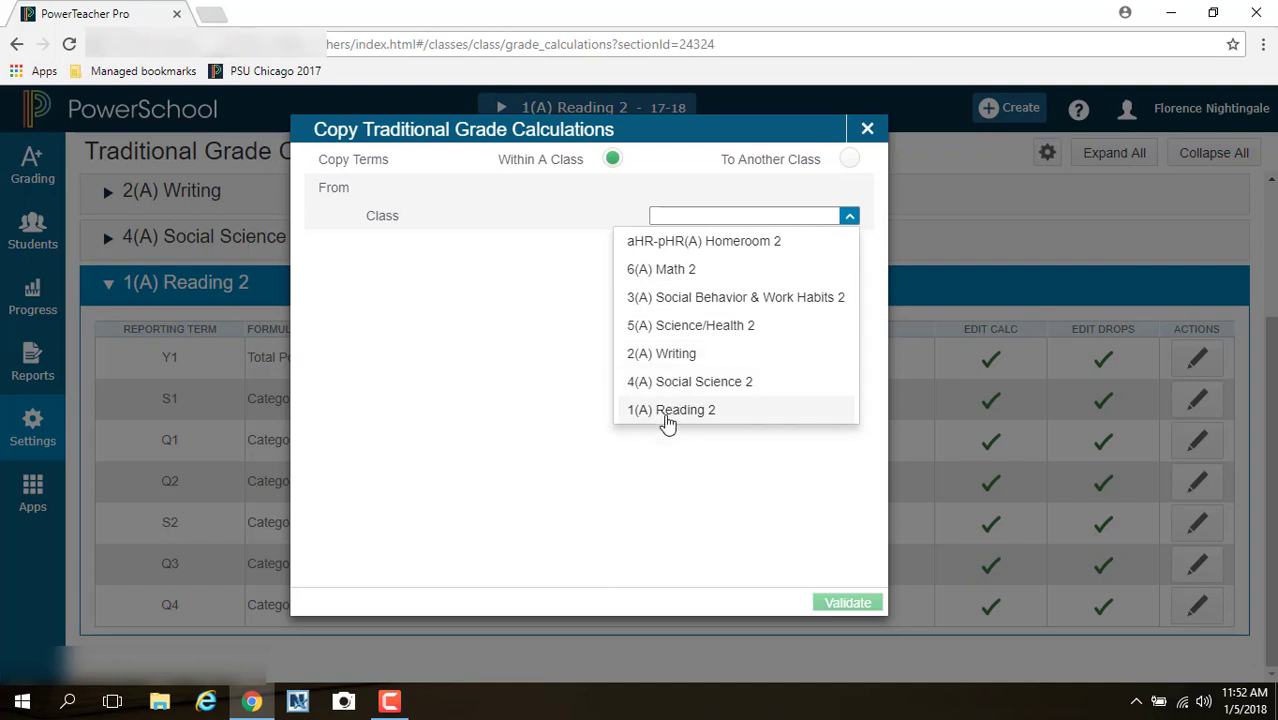
left_click(668, 420)
left_click(849, 244)
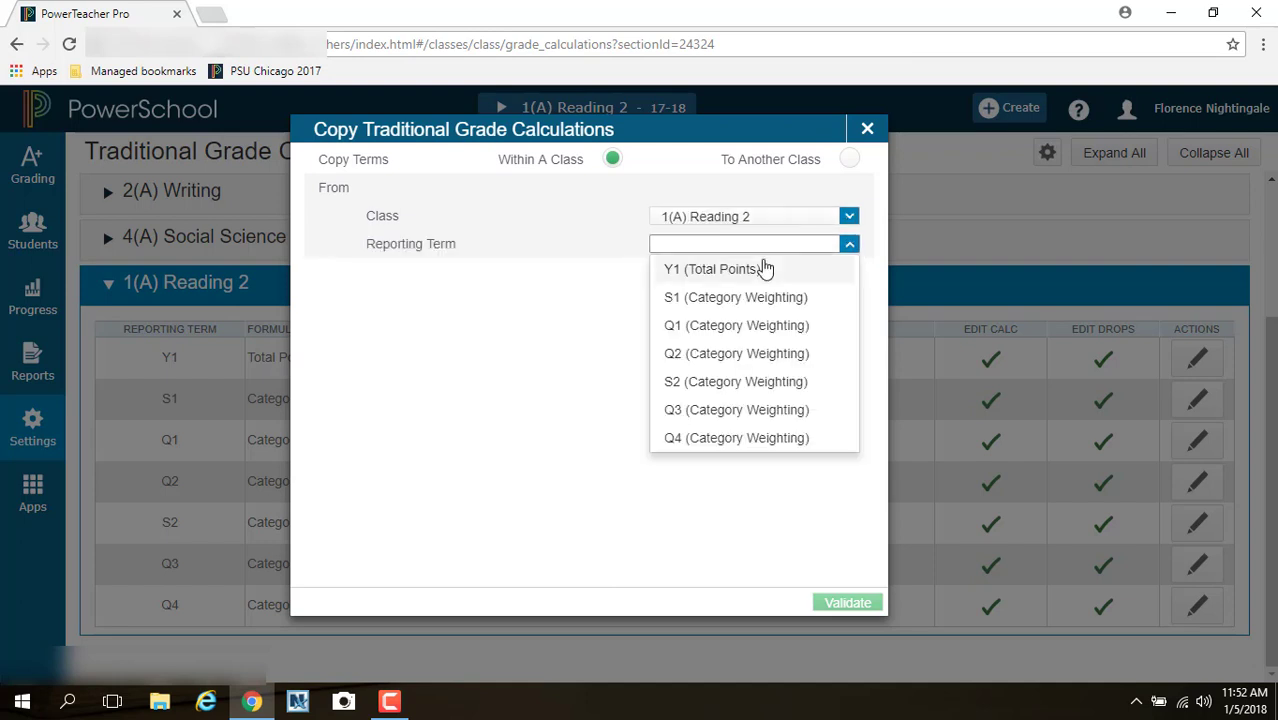
left_click(706, 269)
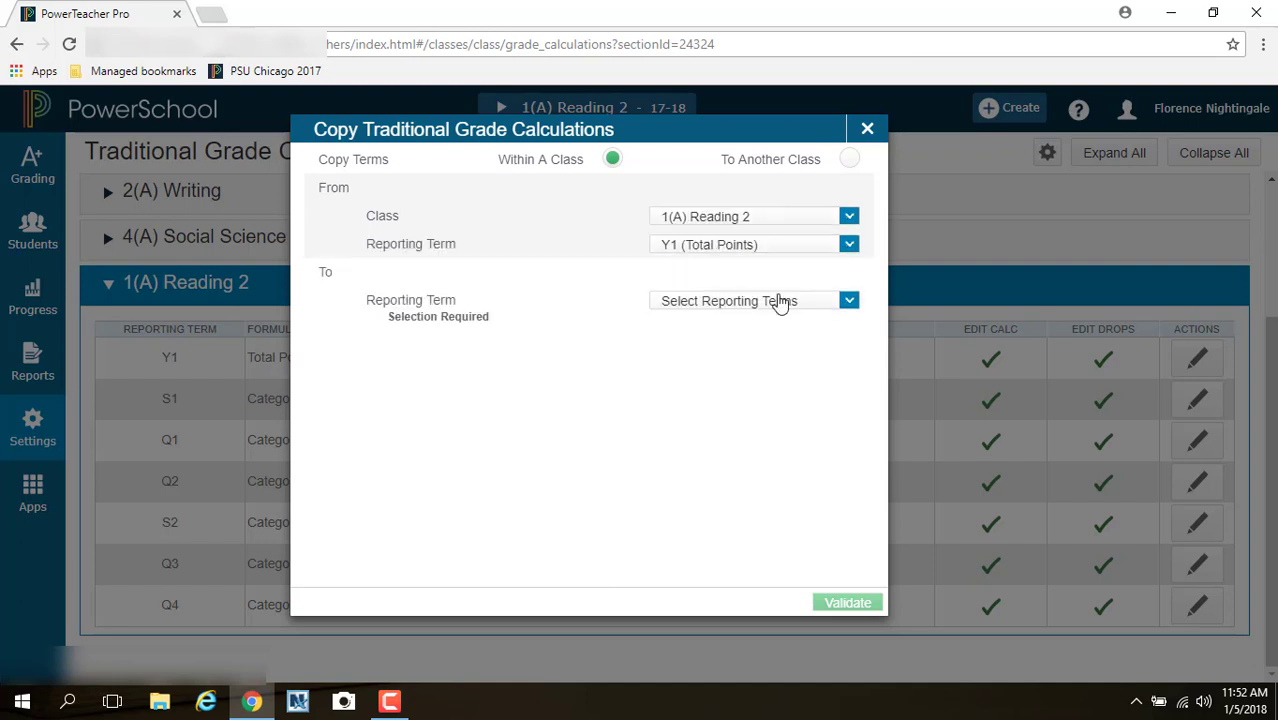
- Copy the Y1 calculation to the S1, Q1, Q2, S2, Q3 and Q4 reporting terms and dismiss the notification
left_click(848, 303)
left_click(840, 325)
left_click(840, 353)
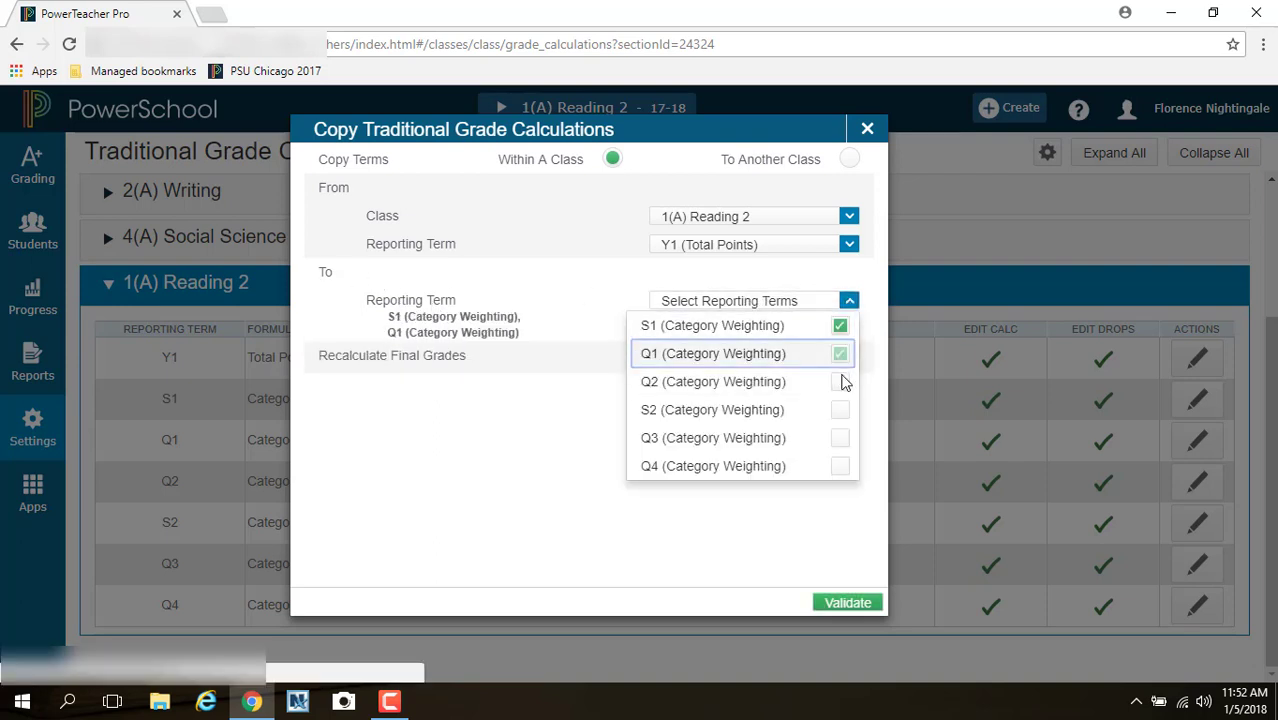
left_click(841, 381)
left_click(840, 409)
left_click(840, 437)
left_click(842, 465)
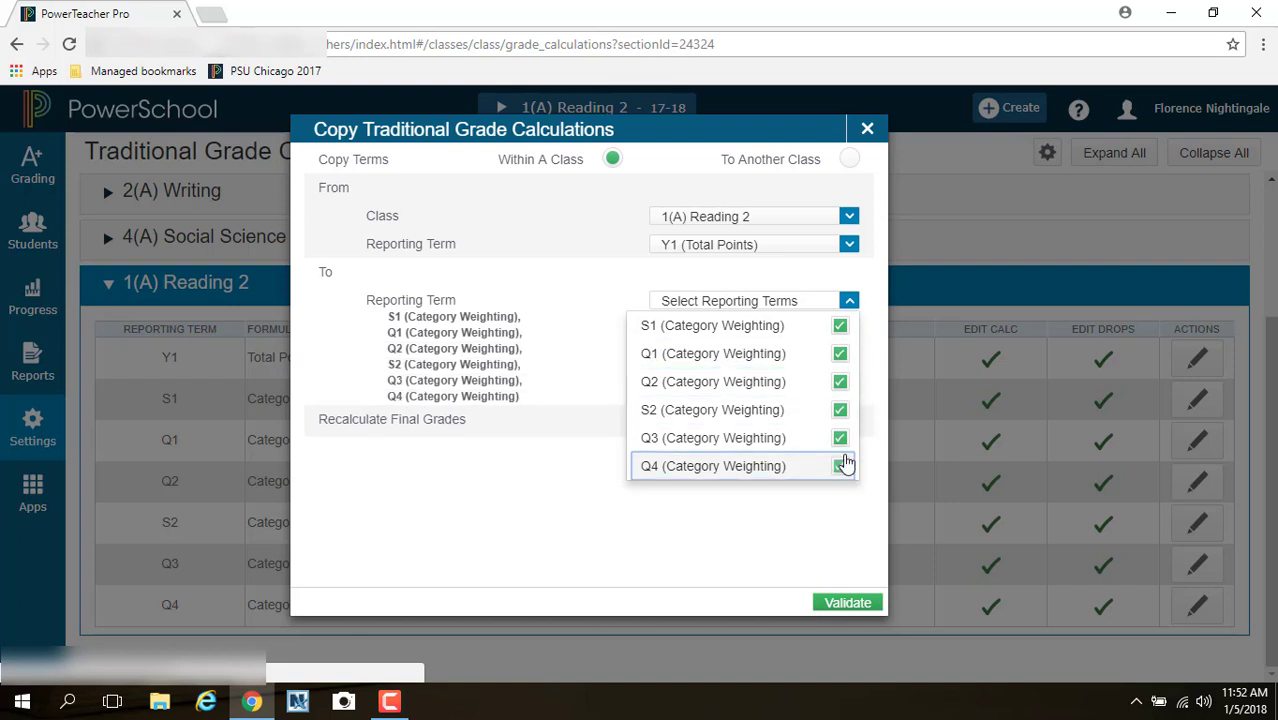
left_click(845, 603)
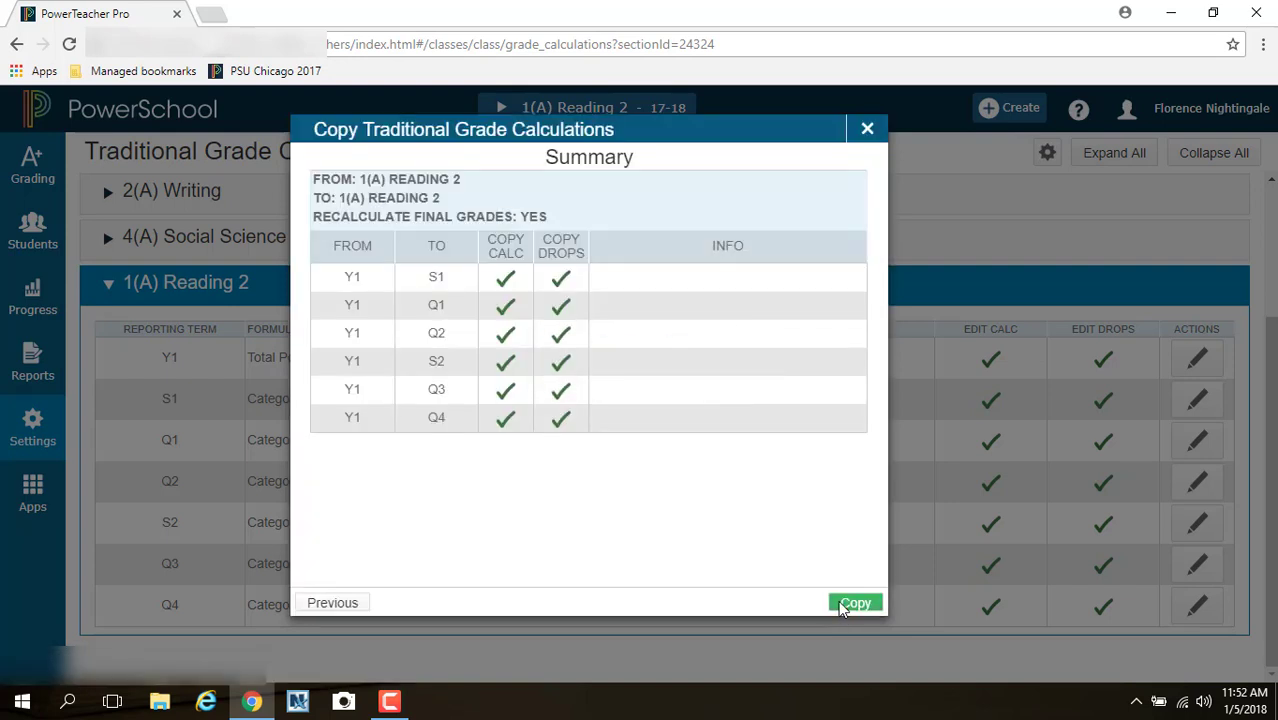
left_click(855, 603)
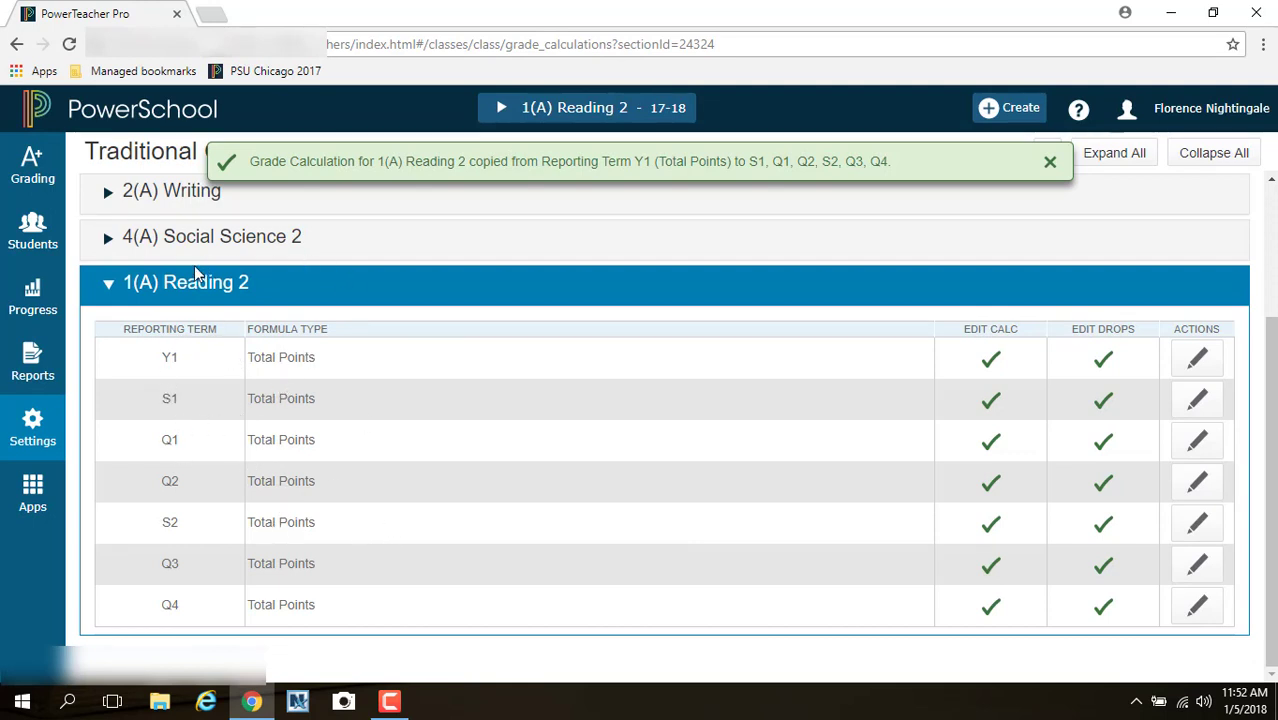
left_click(1050, 162)
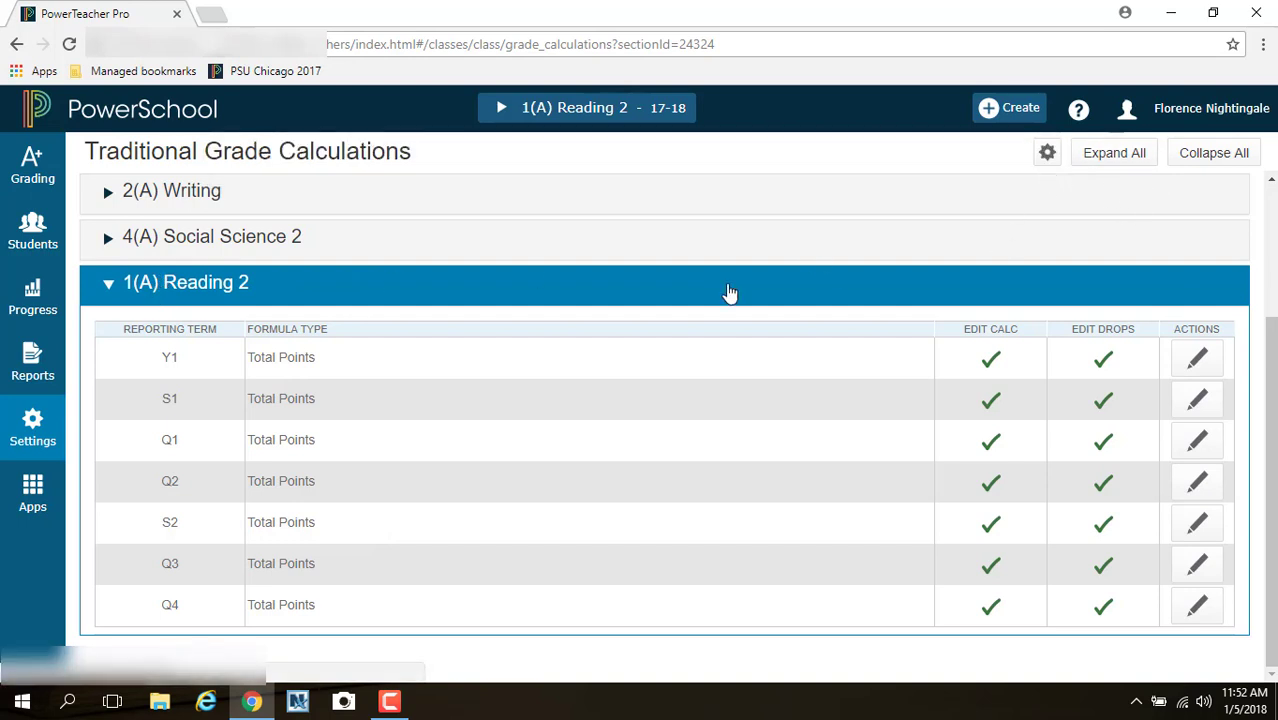
- Start copying grade calculations to another class, from 1(A) Reading 2 in 2017-2018, with 2017-2018 as the destination term
left_click(1047, 152)
left_click(887, 212)
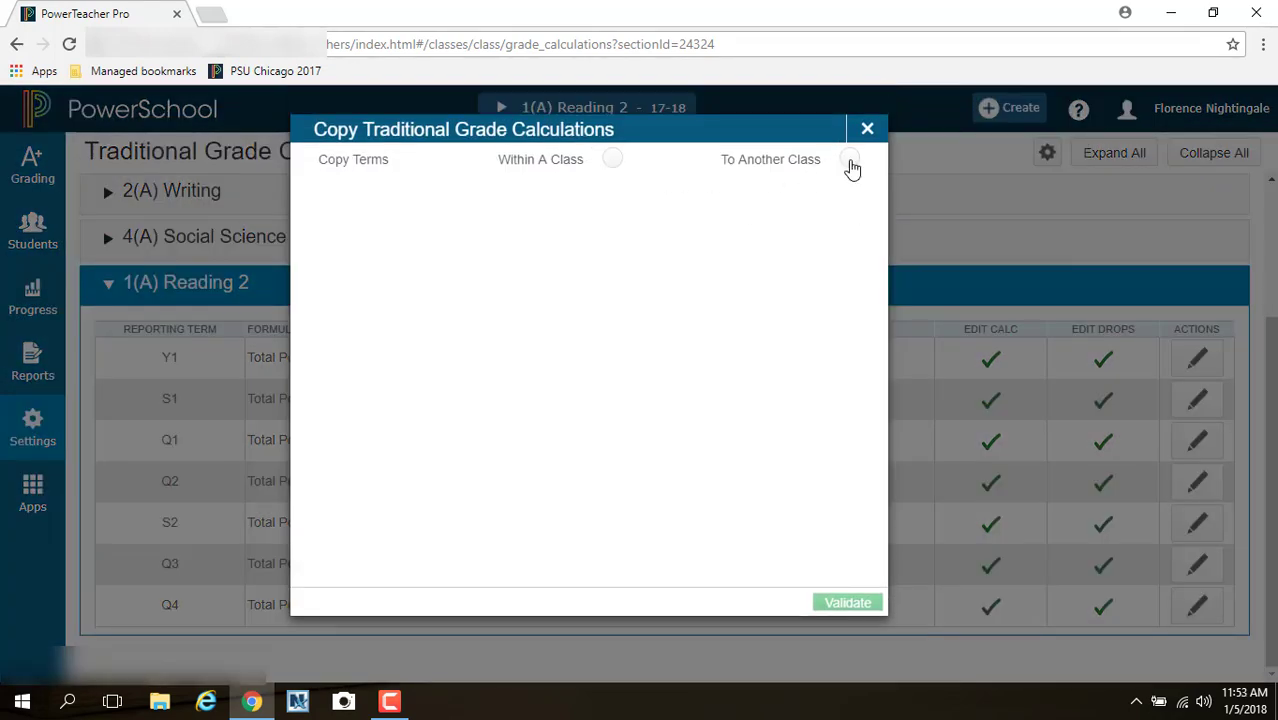
left_click(849, 161)
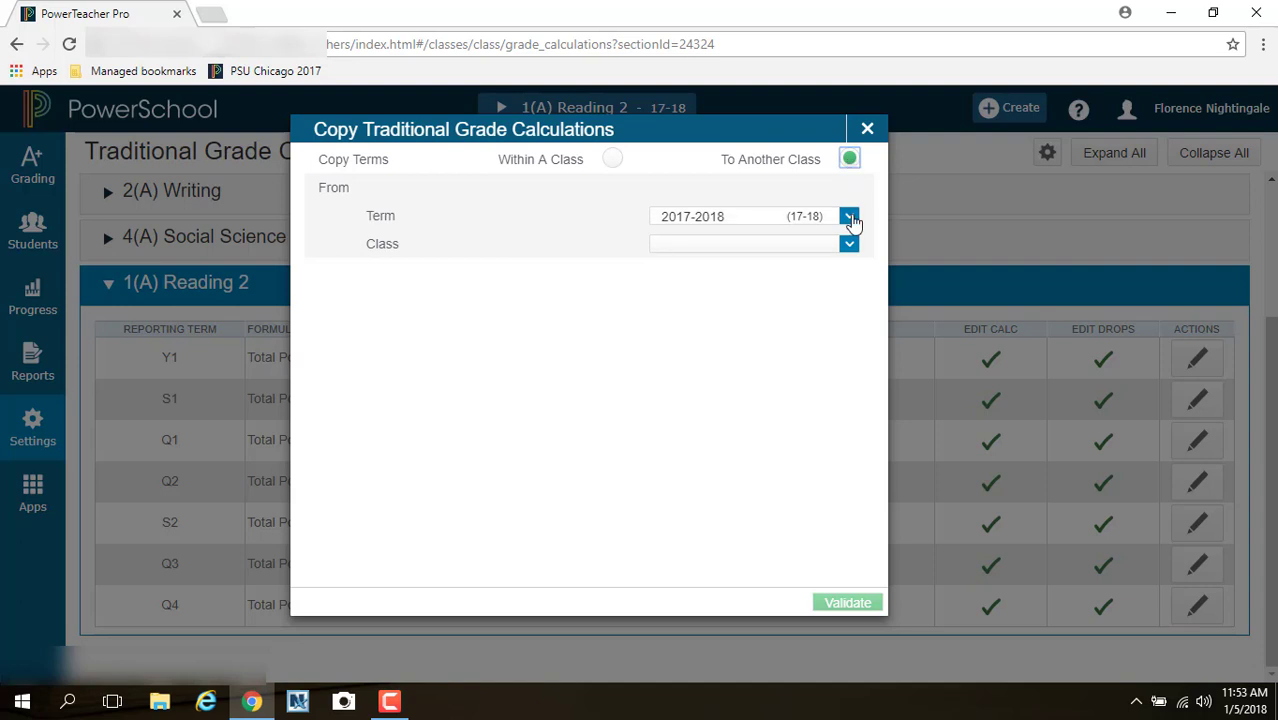
left_click(849, 246)
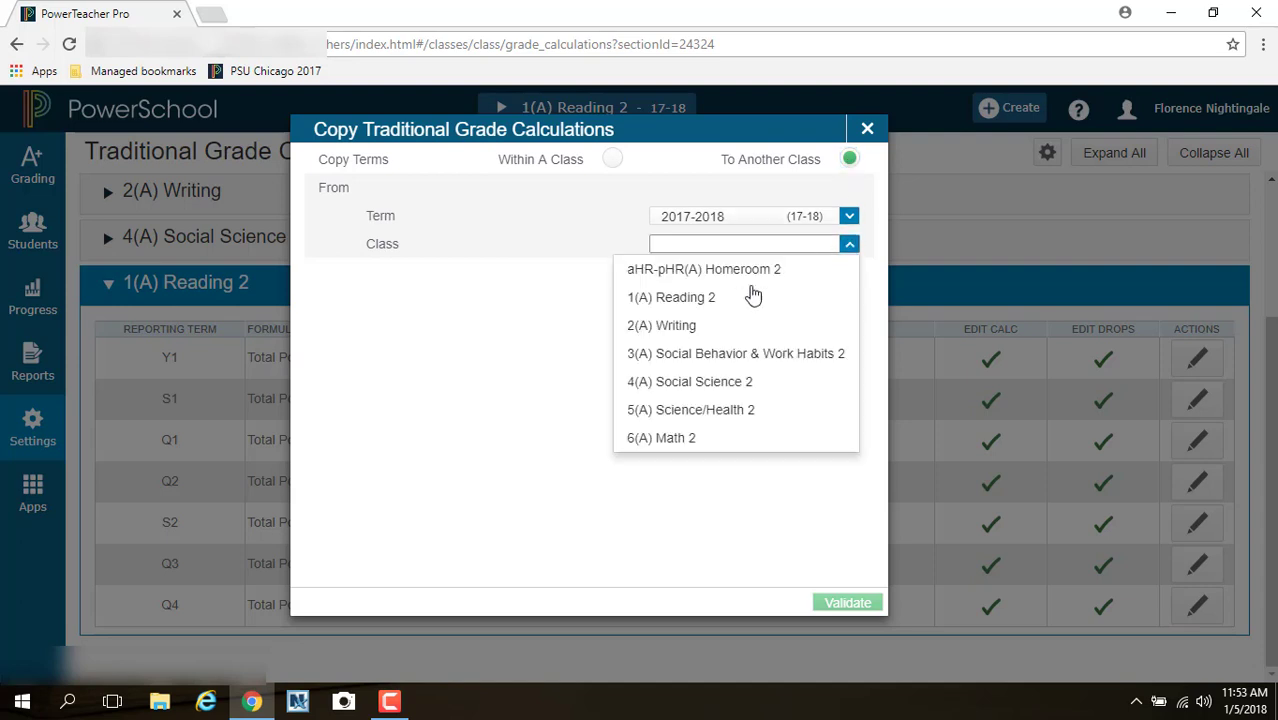
left_click(688, 298)
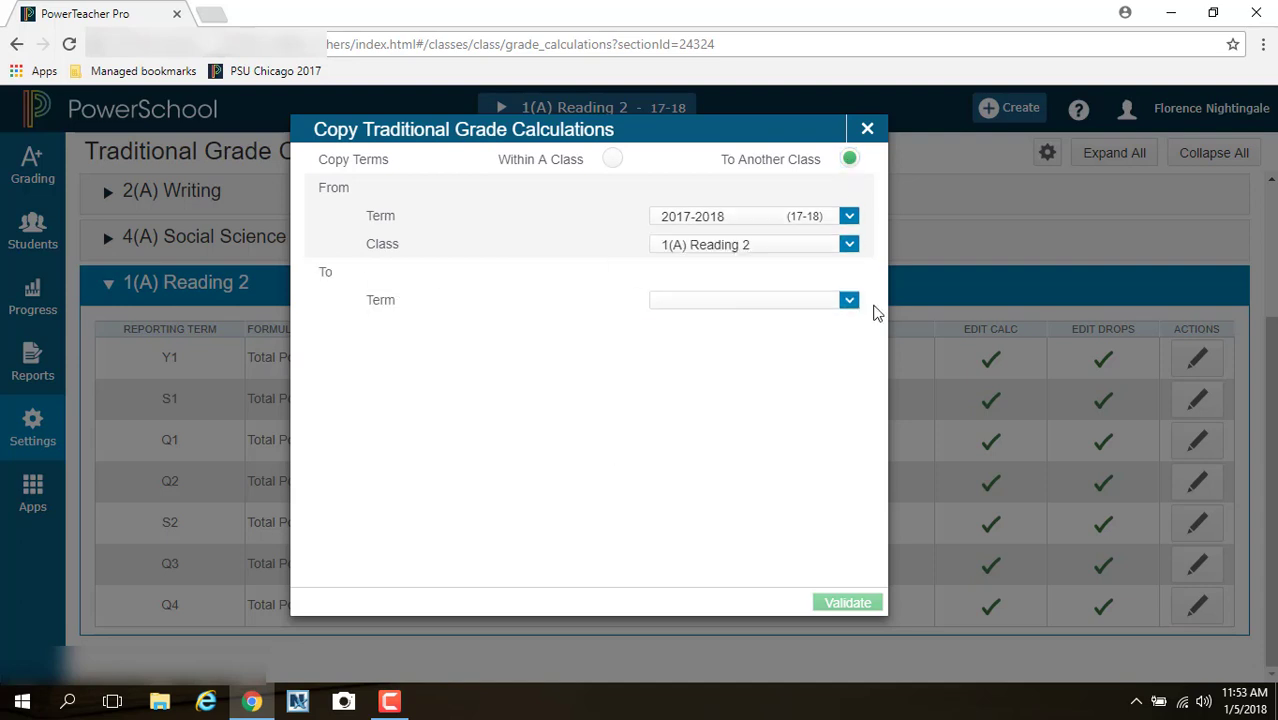
left_click(852, 302)
left_click(783, 327)
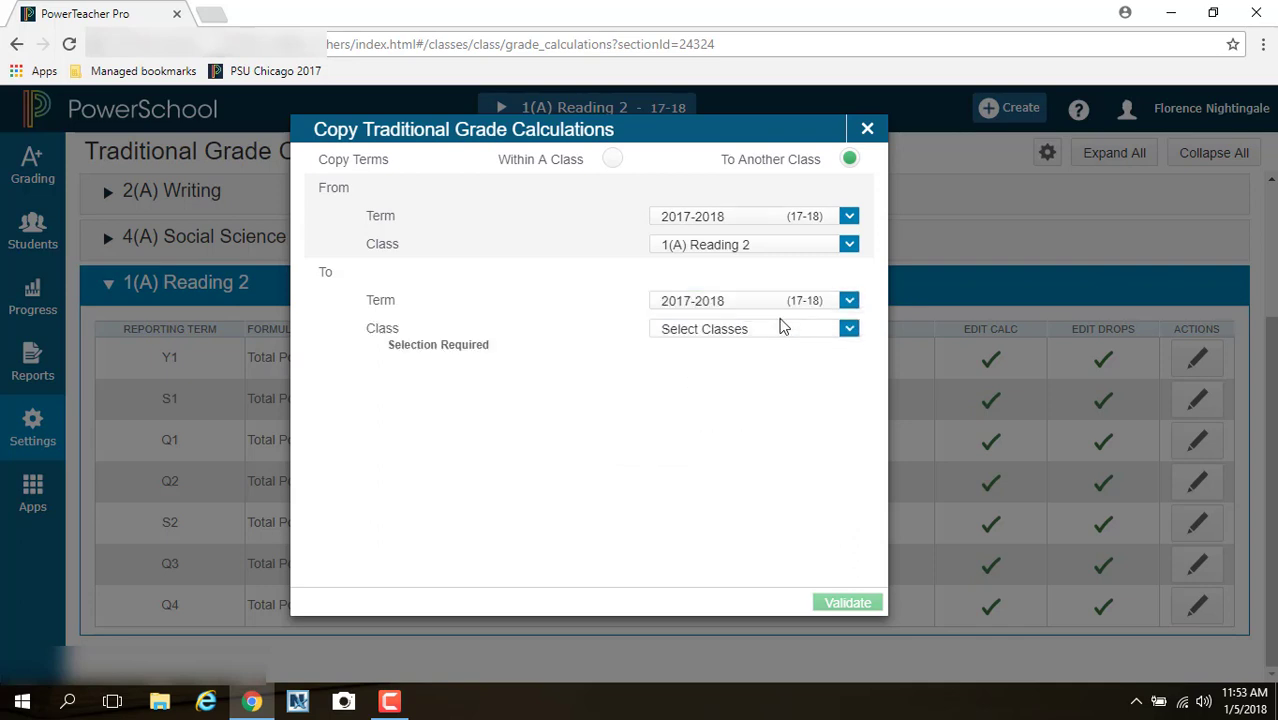
- Select Homeroom 2, Writing, Social Behavior & Work Habits 2, Social Science 2, Science/Health 2 and Math 2 as destination classes
left_click(848, 328)
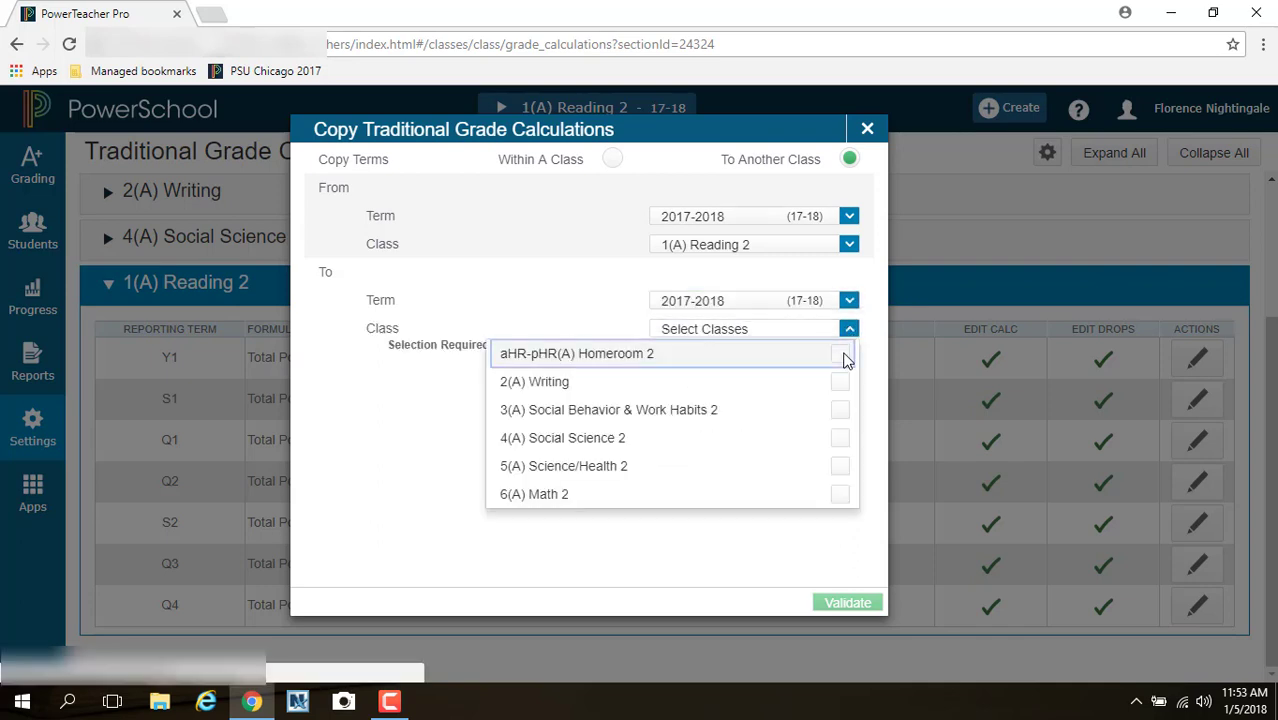
left_click(842, 356)
left_click(840, 382)
left_click(840, 409)
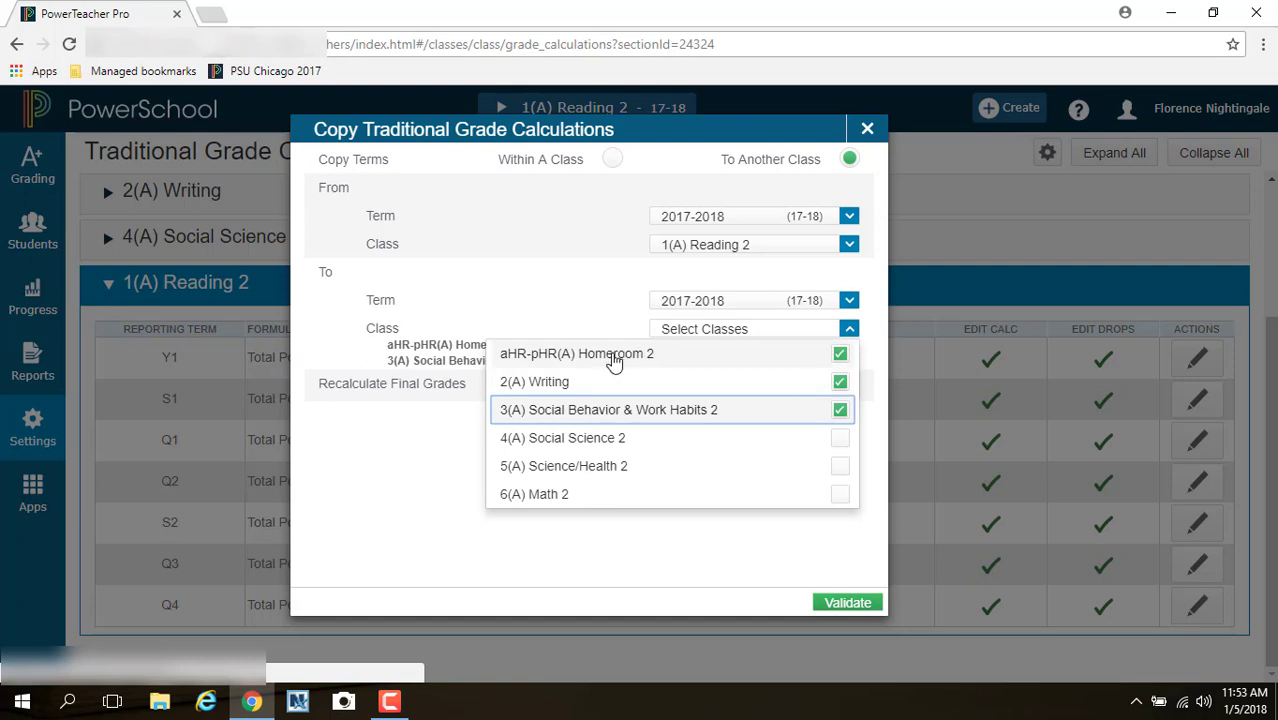
left_click(842, 440)
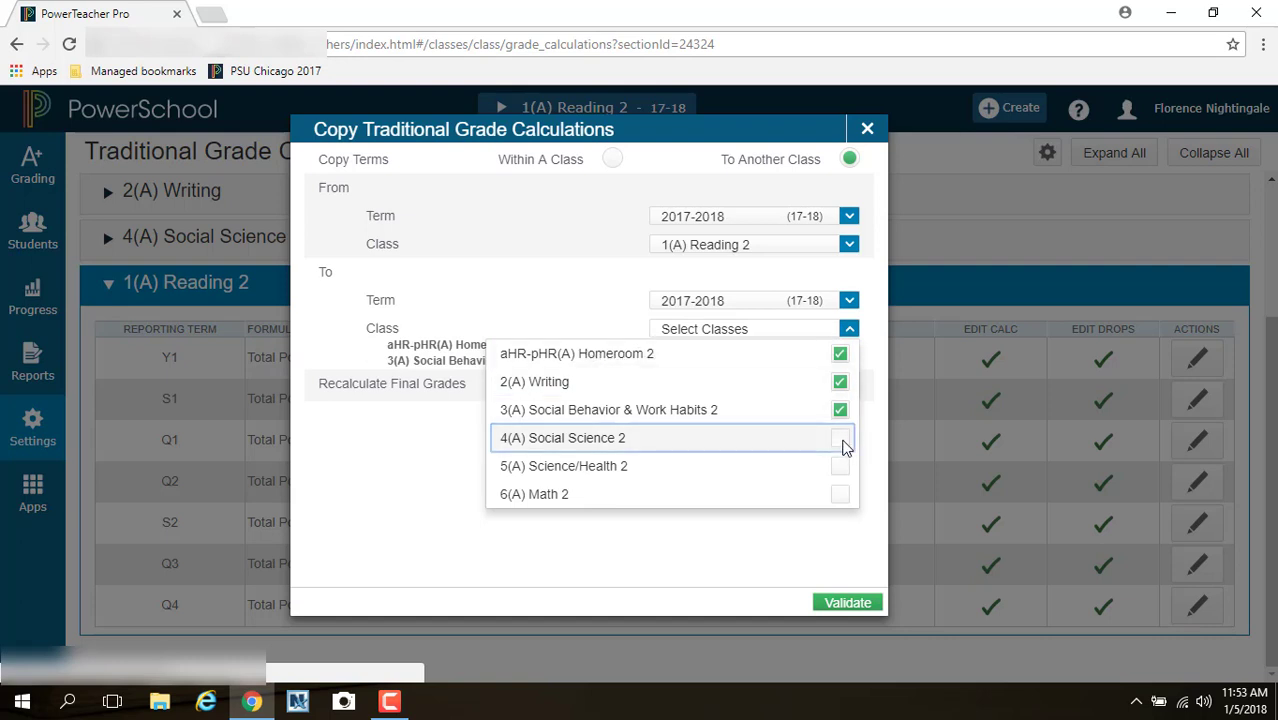
left_click(842, 467)
left_click(841, 494)
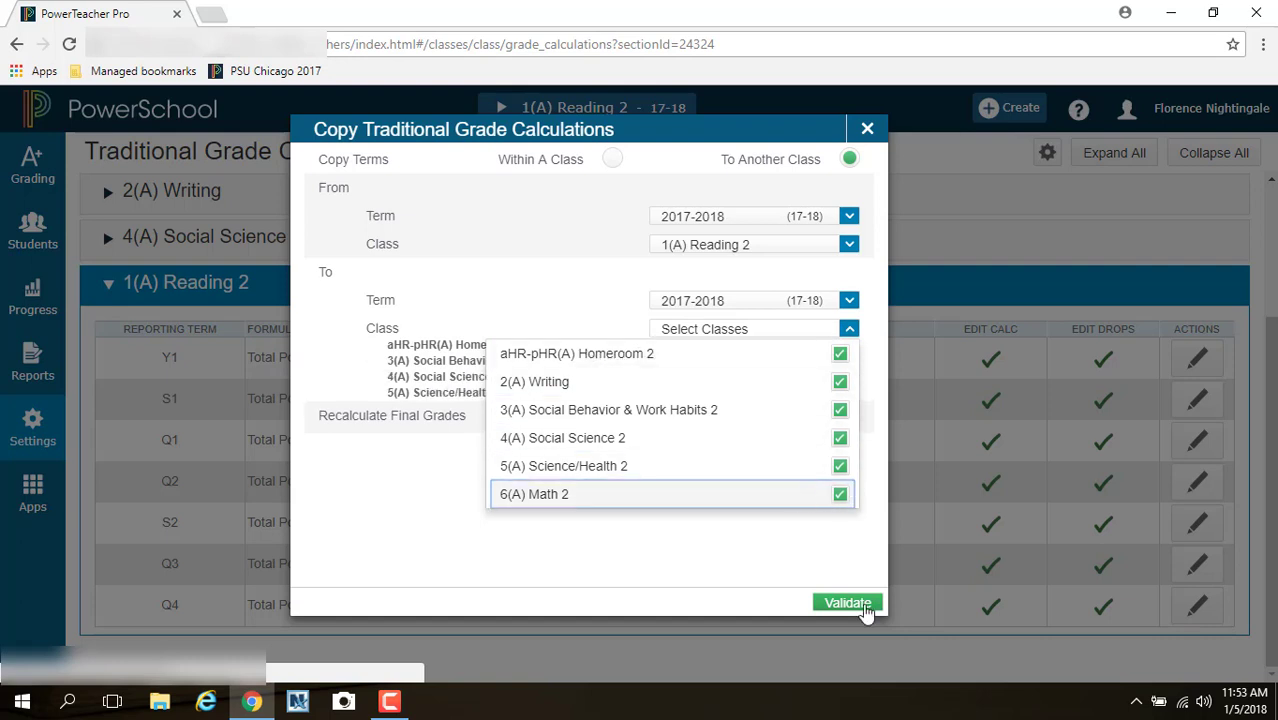
- Validate the copy to the selected classes, review its summary, and carry out the copy, dismissing the notification
left_click(835, 604)
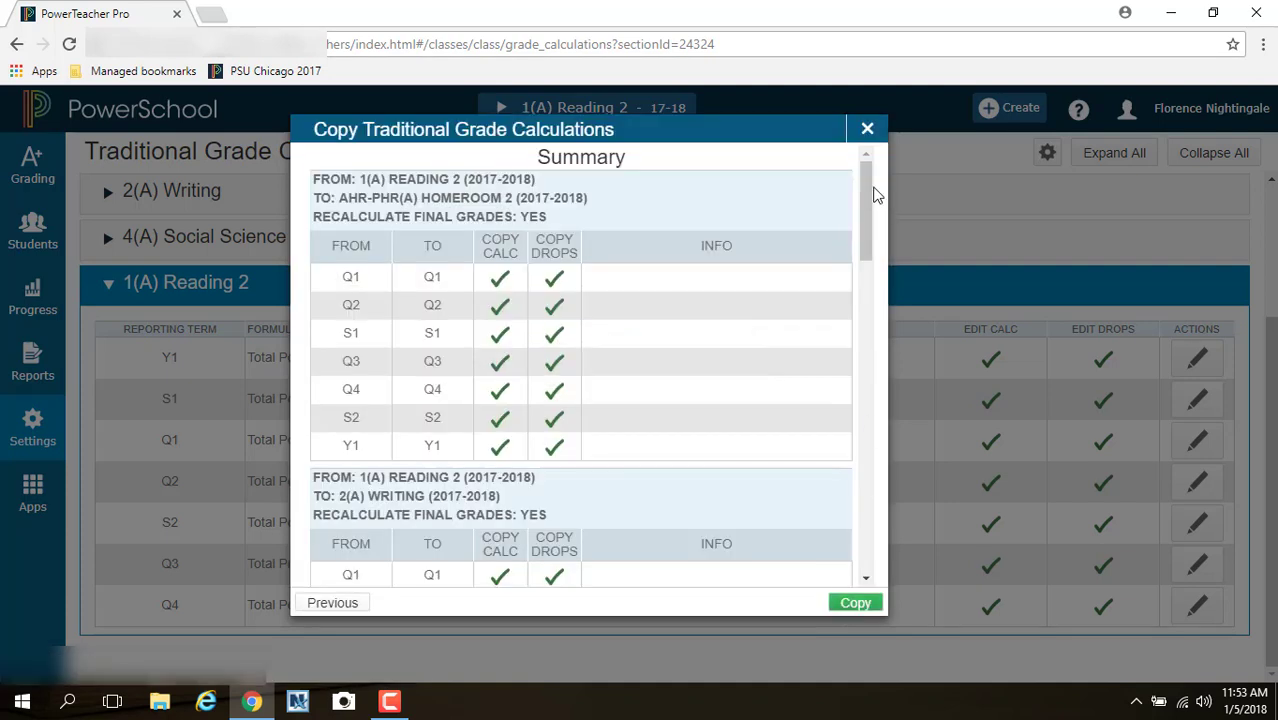
mouse_move(873, 195)
left_mouse_down()
mouse_move(871, 212)
mouse_move(870, 190)
left_mouse_up()
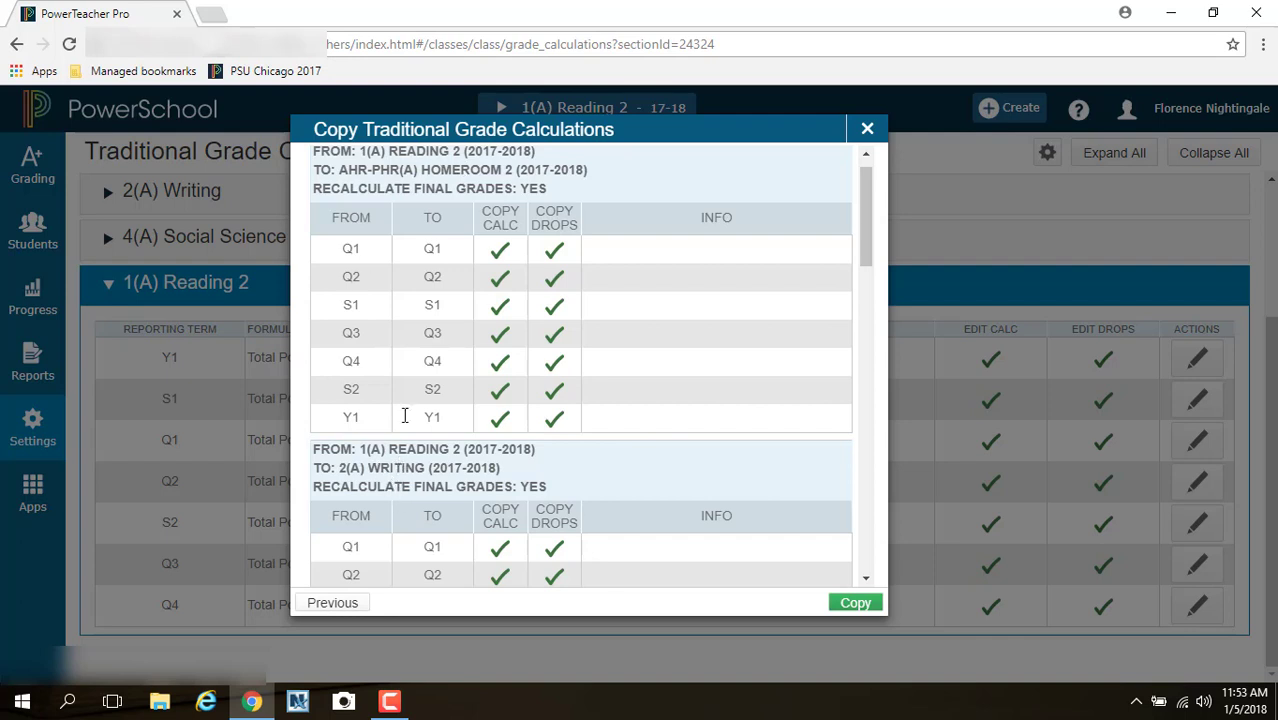
left_click_drag(879, 199, 860, 320)
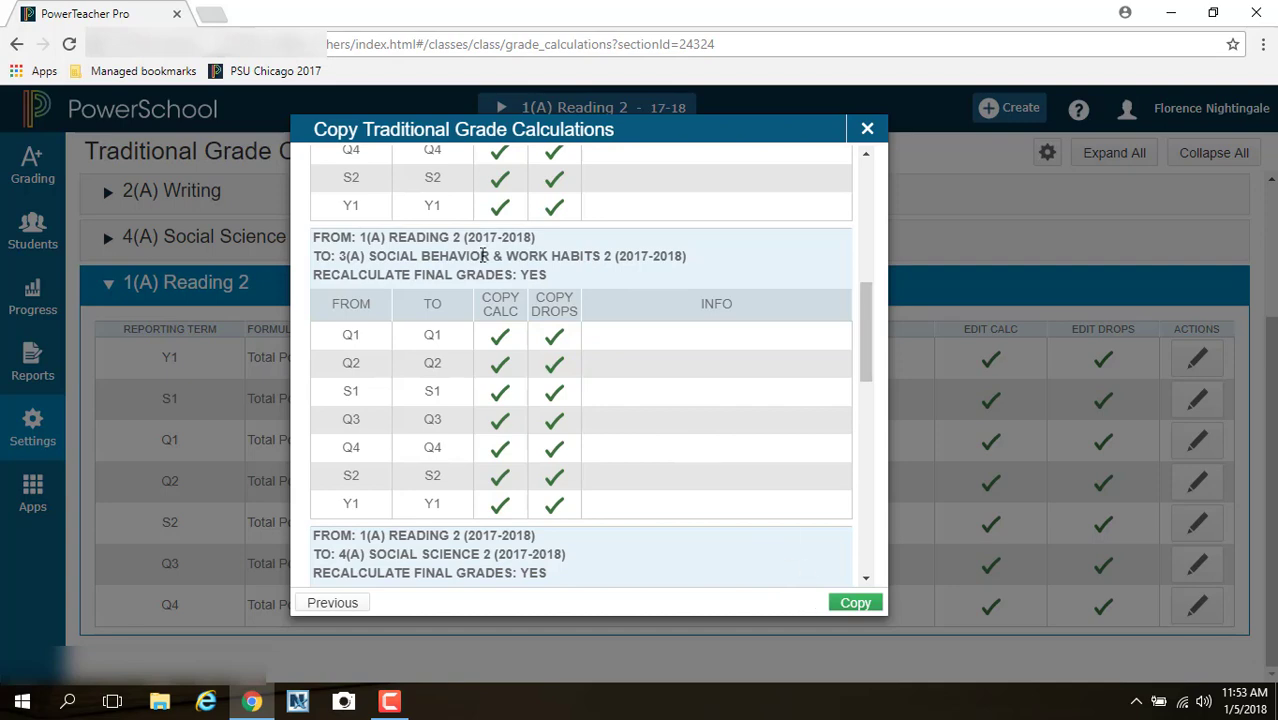
left_click(855, 604)
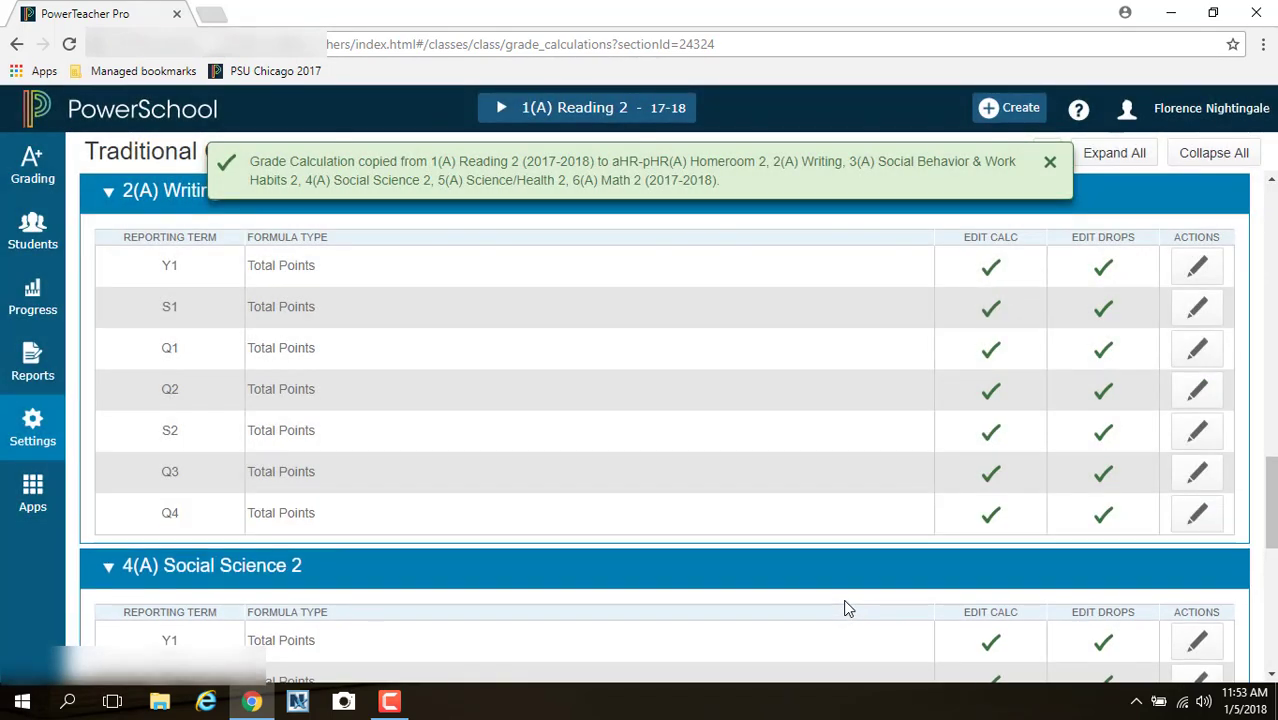
left_click(1049, 162)
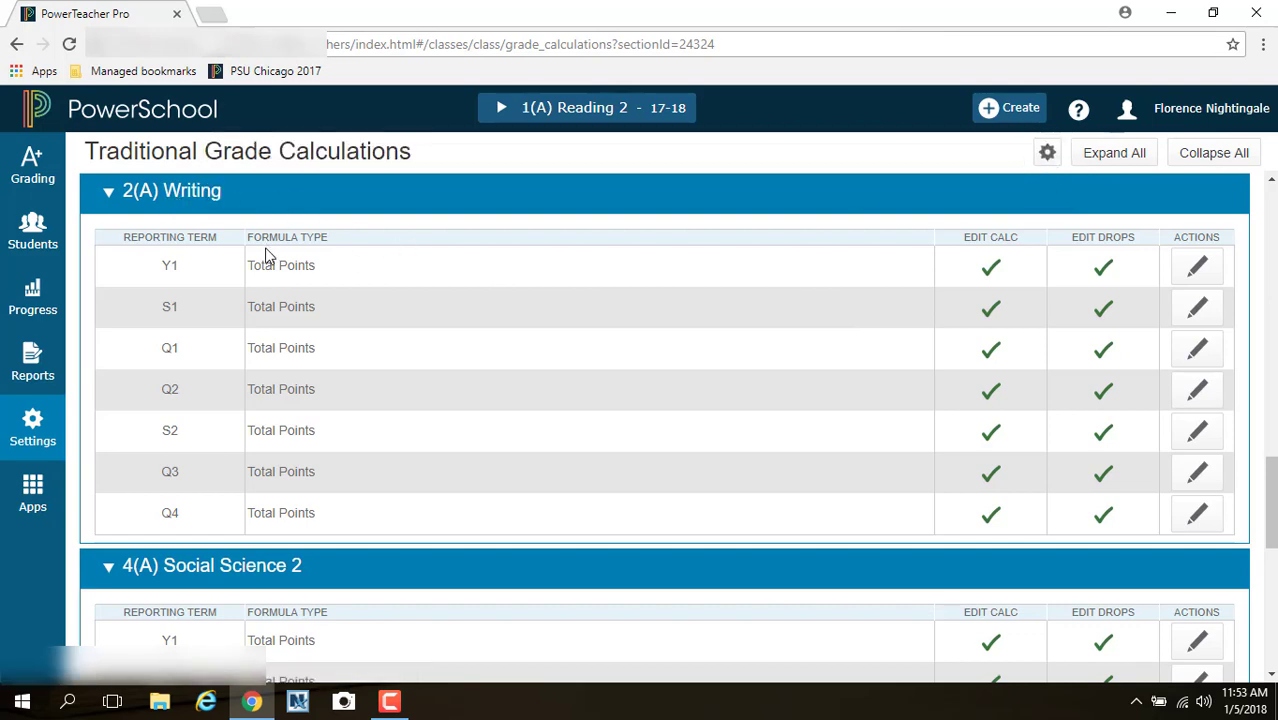
- Examine the formula type of each reporting term across the classes in the traditional grade calculations
scroll(421, 362, "down", 2)
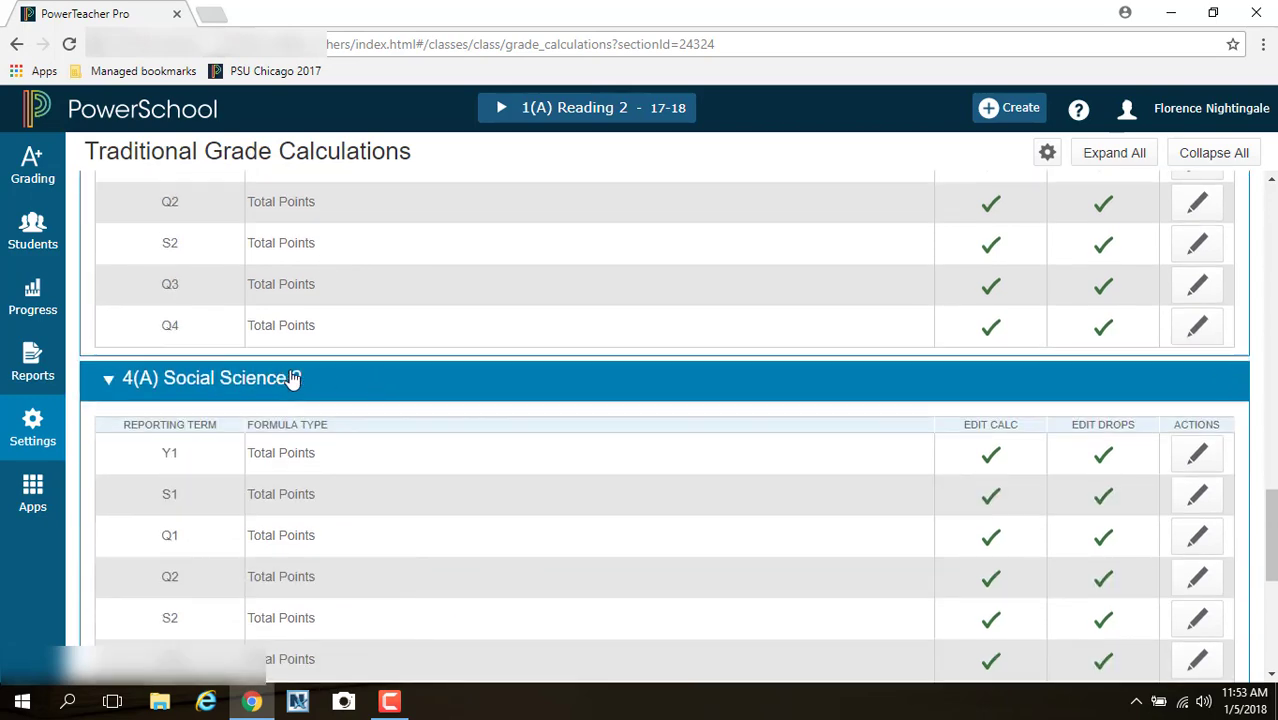
scroll(293, 378, "down", 5)
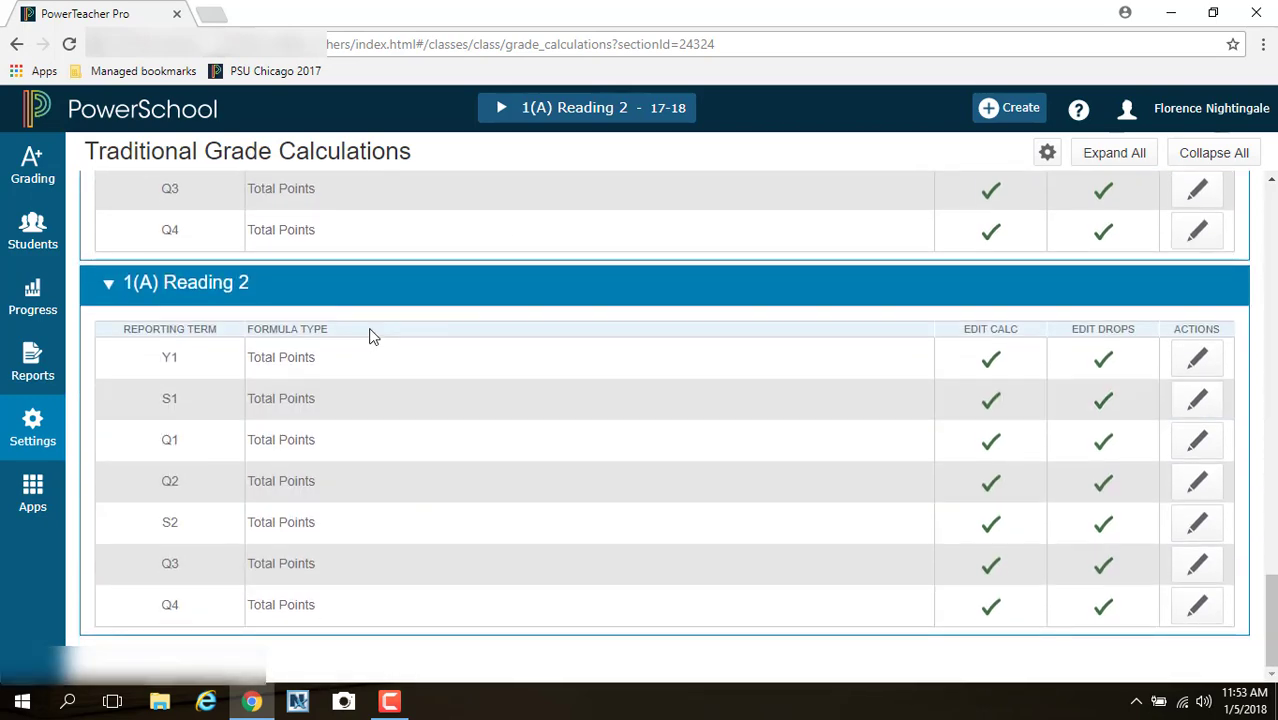
scroll(425, 377, "up", 8)
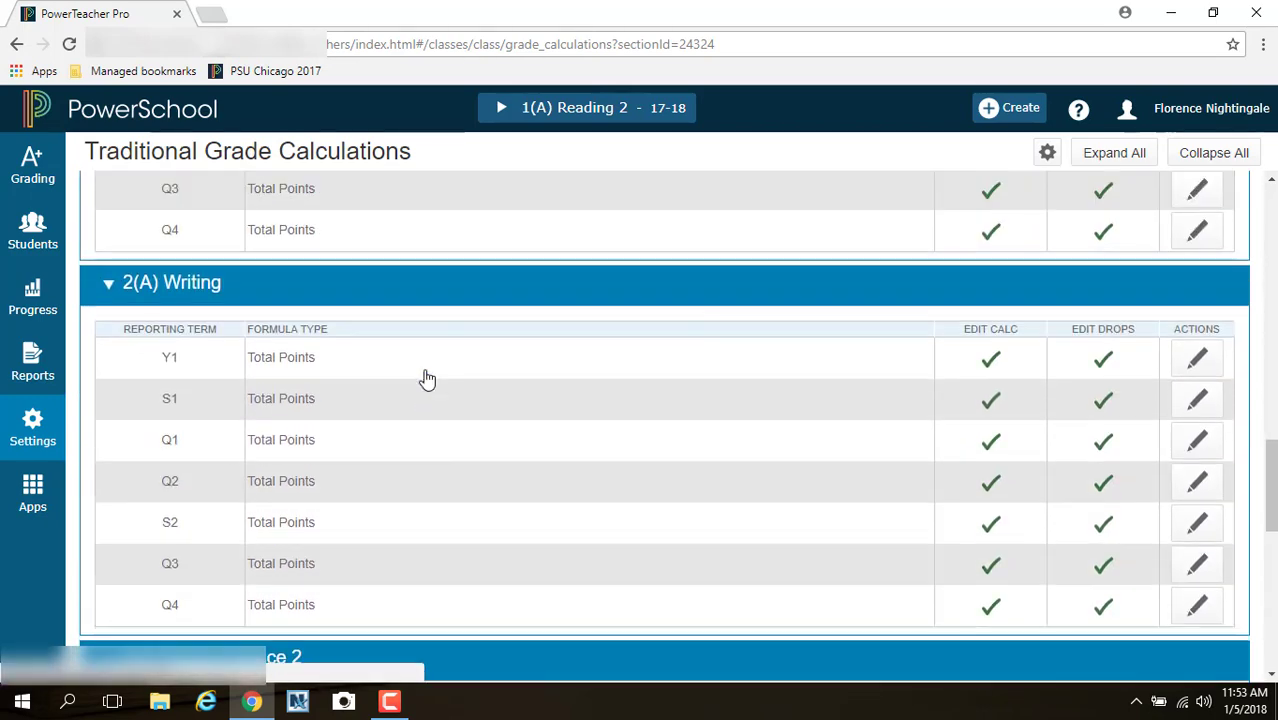
scroll(425, 377, "up", 5)
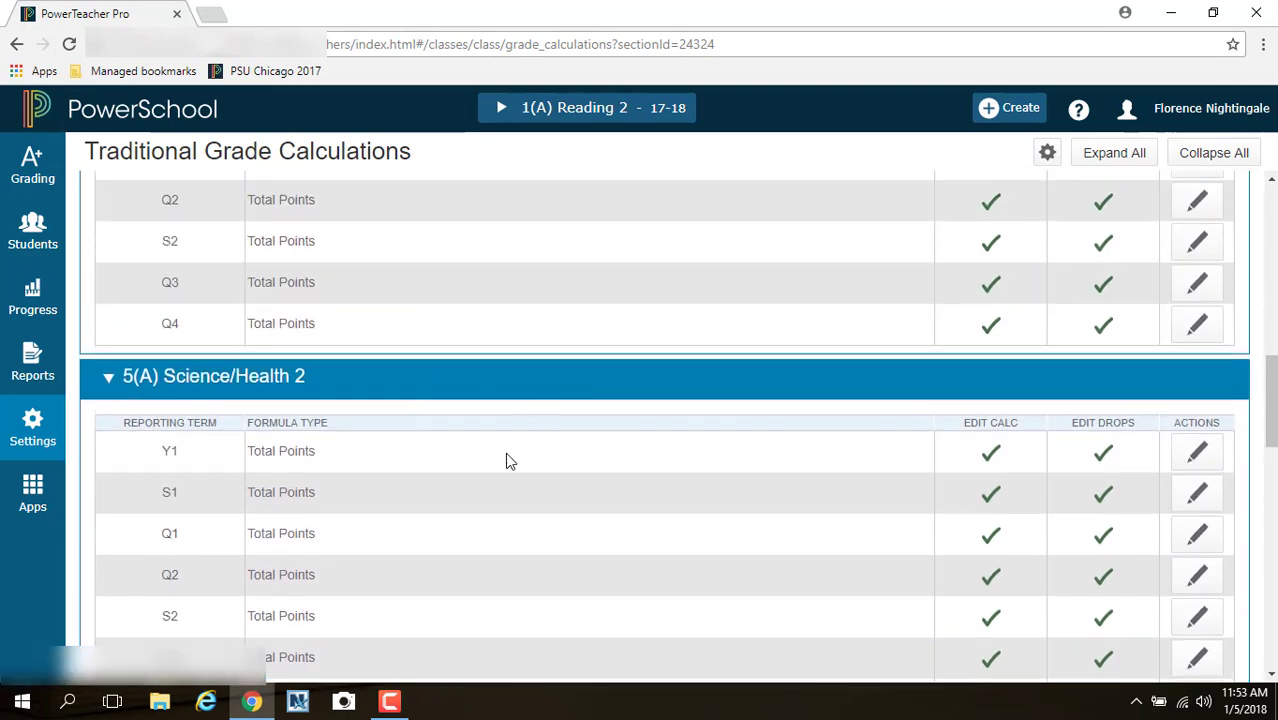
scroll(480, 422, "up", 3)
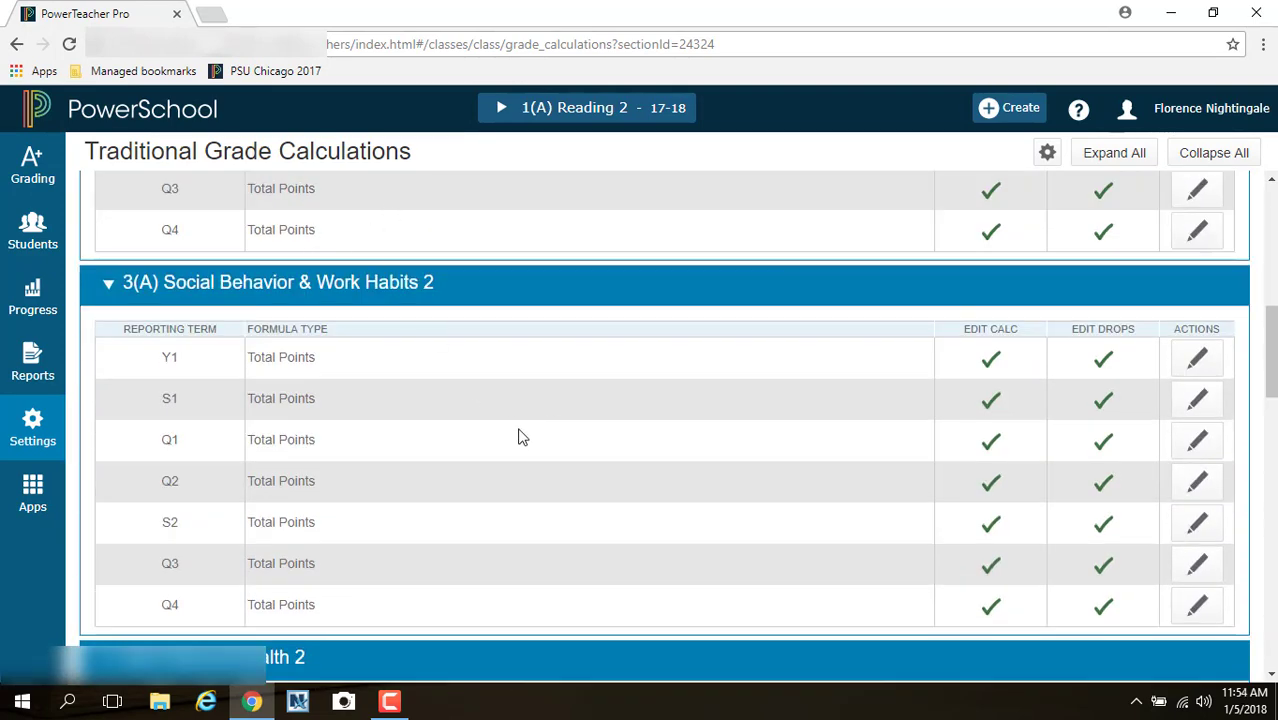
- Collapse all classes and briefly expand 6(A) Math 2 to check the formula types of its reporting terms
left_click(1200, 156)
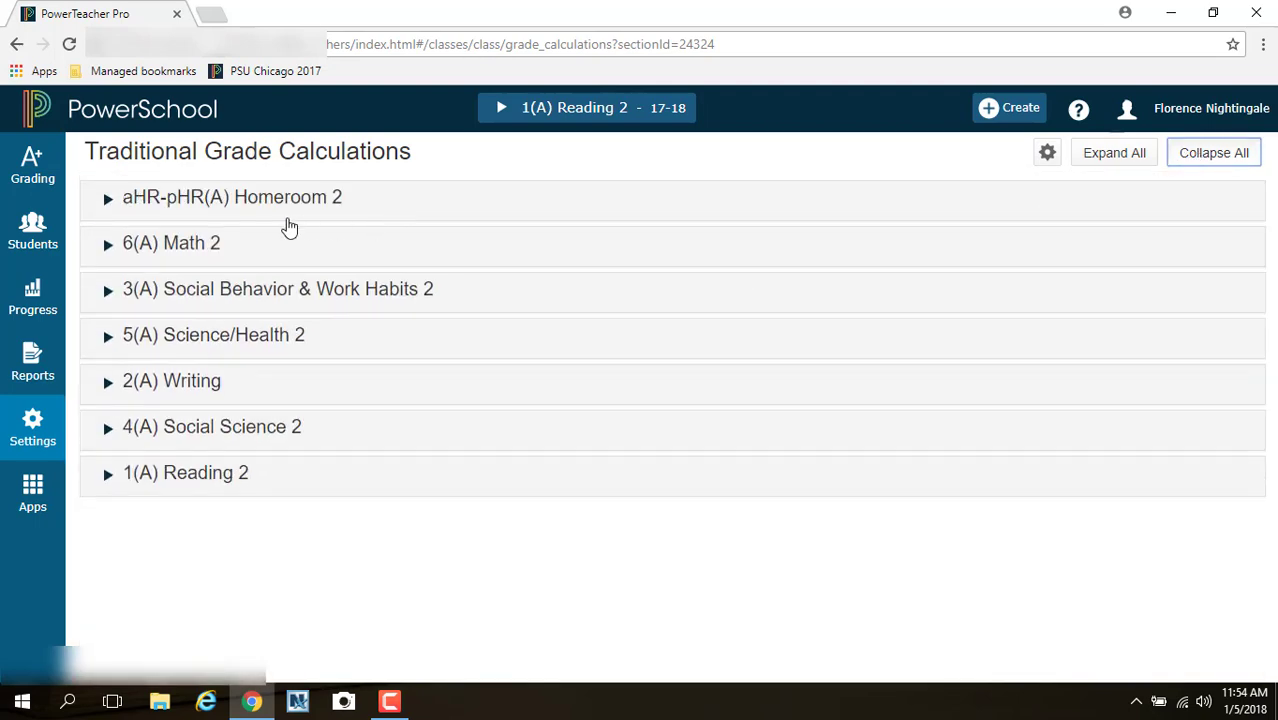
left_click(245, 248)
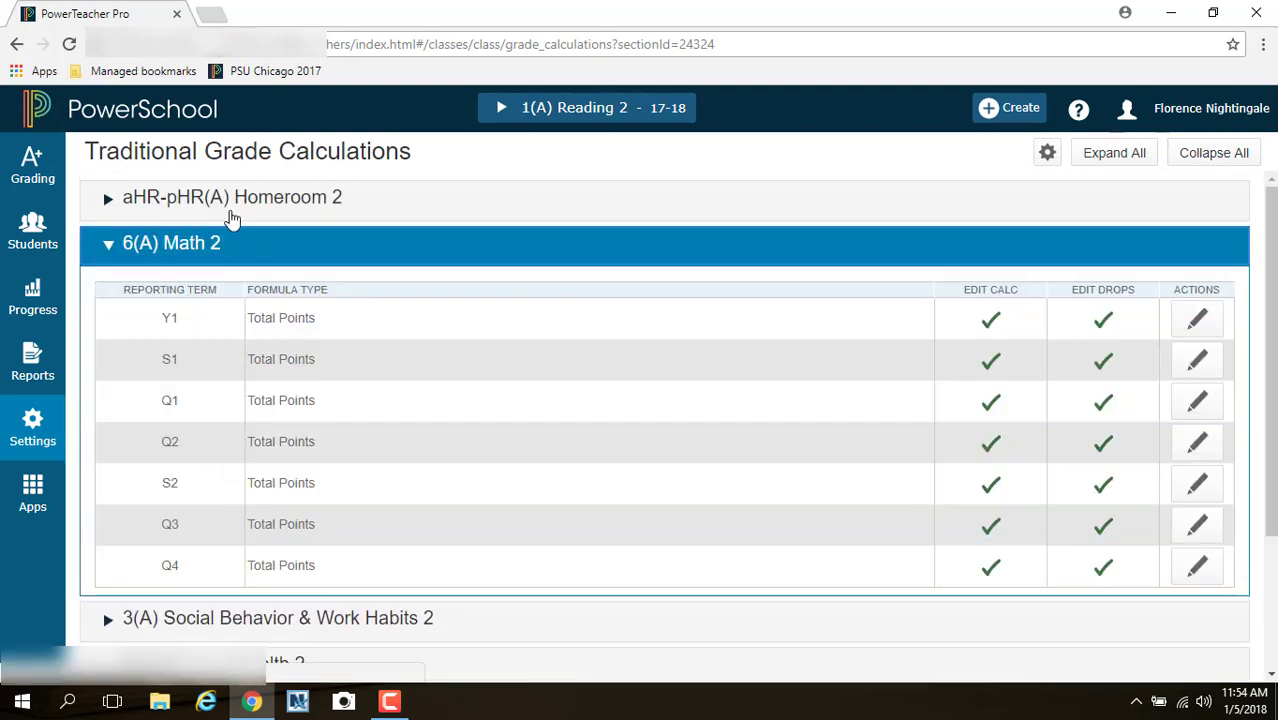
left_click(220, 252)
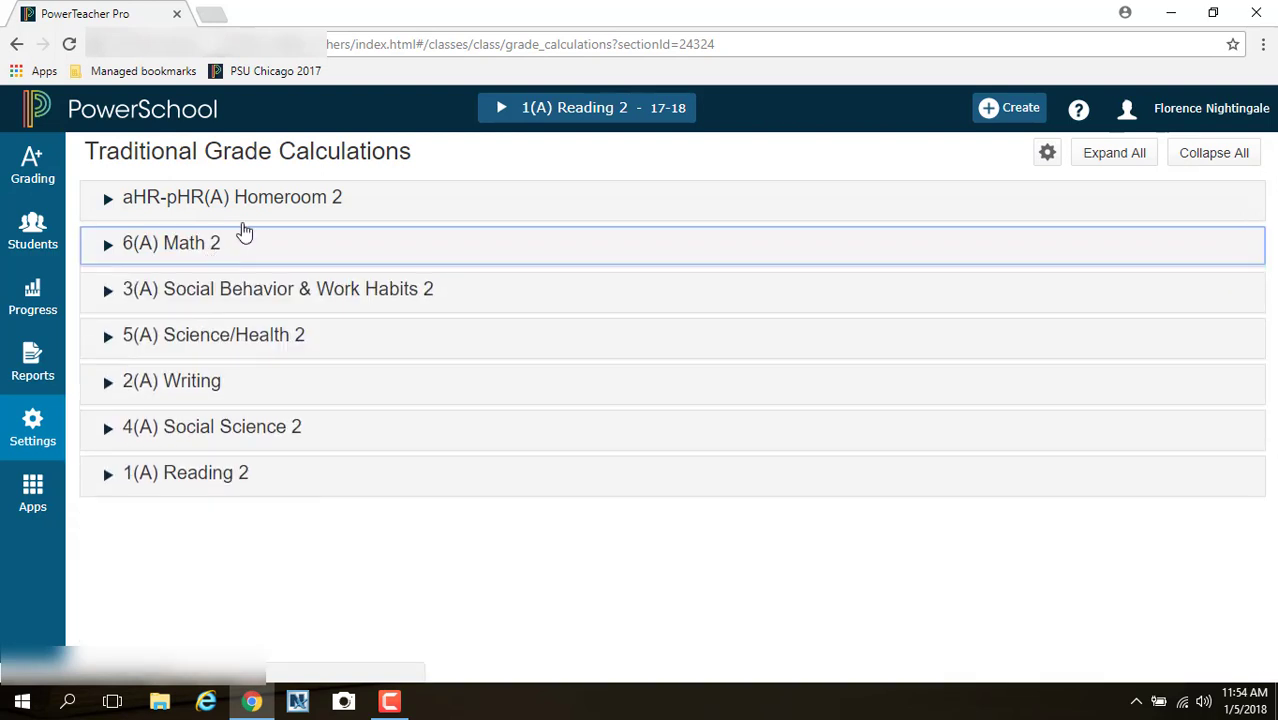